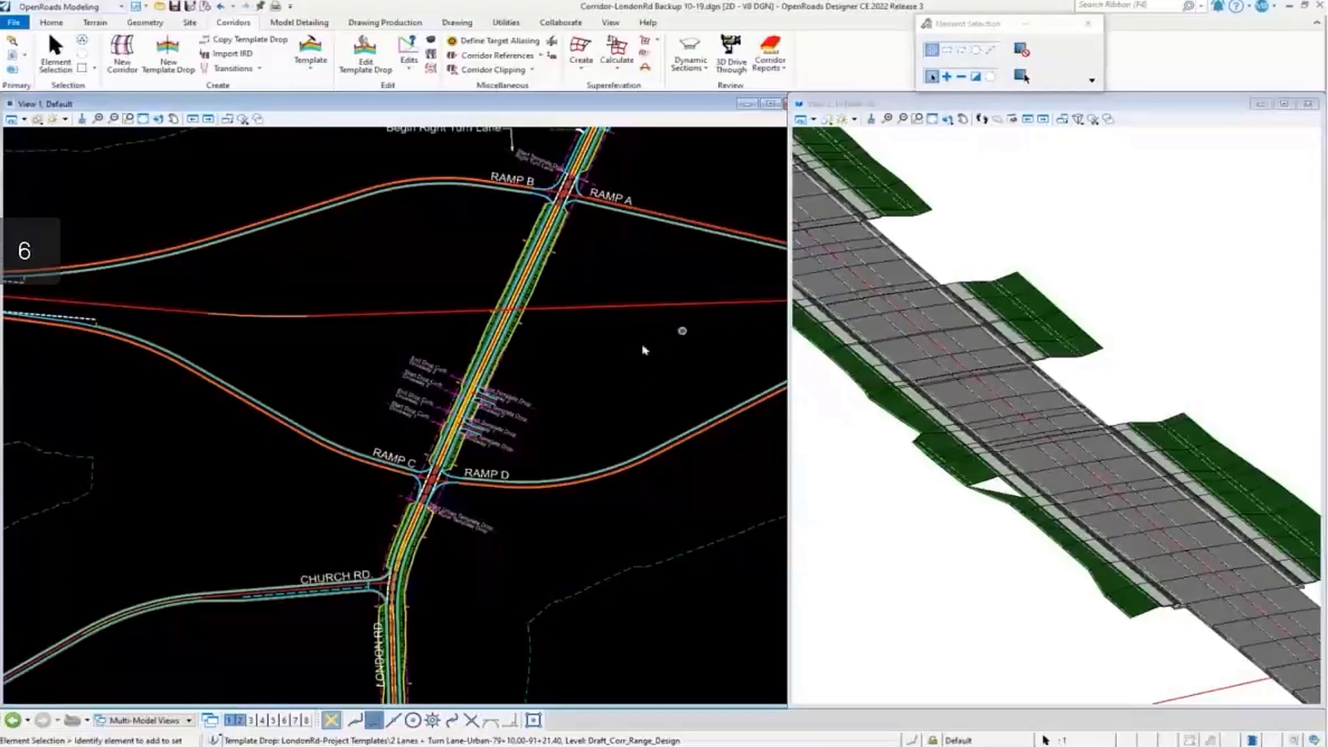
- Zoom and pan the plan view to the right-turn-lane template drop at Forest Ct and London Rd
{"action": "scroll", "coordinate": [482, 477], "scroll_direction": "down", "scroll_amount": 3}
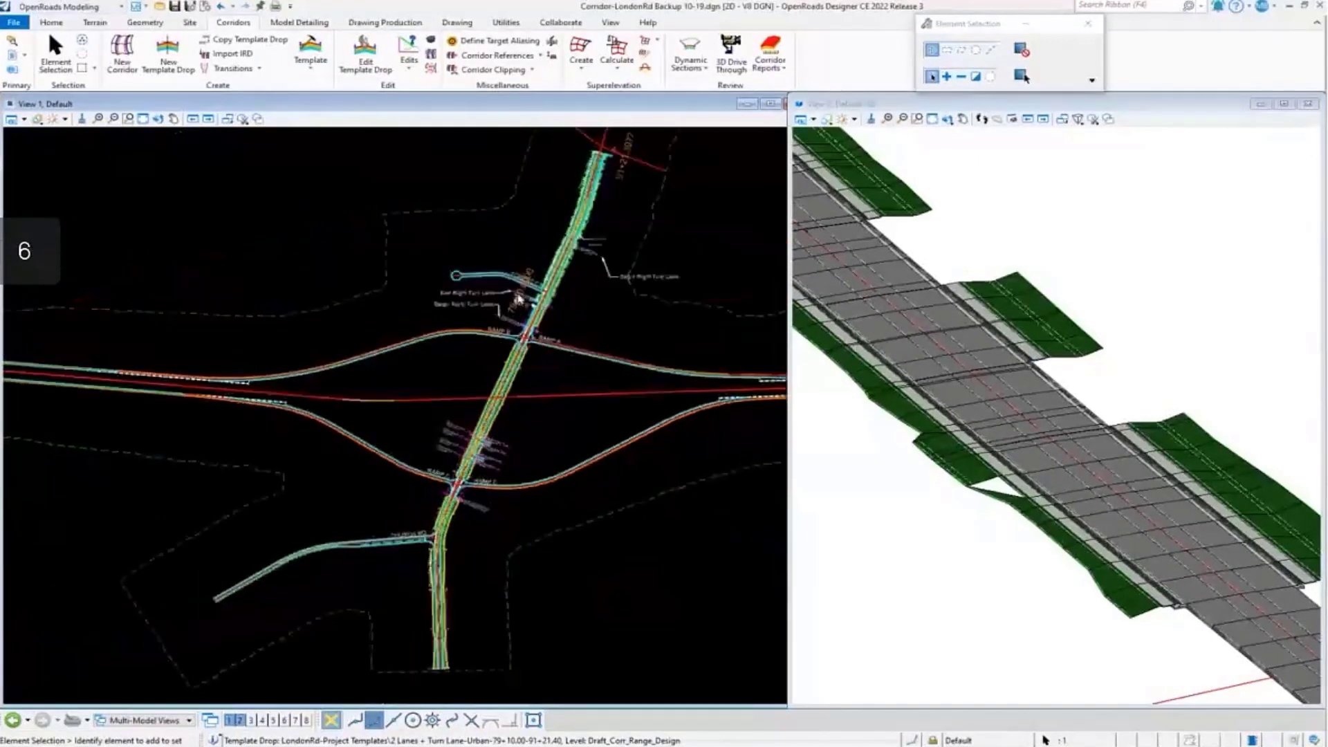
{"action": "scroll", "coordinate": [609, 423], "scroll_direction": "up", "scroll_amount": 5}
{"action": "middle_click_drag", "start_coordinate": [609, 423], "coordinate": [524, 415]}
{"action": "scroll", "coordinate": [524, 416], "scroll_direction": "up", "scroll_amount": 2}
{"action": "mouse_move", "coordinate": [501, 373]}
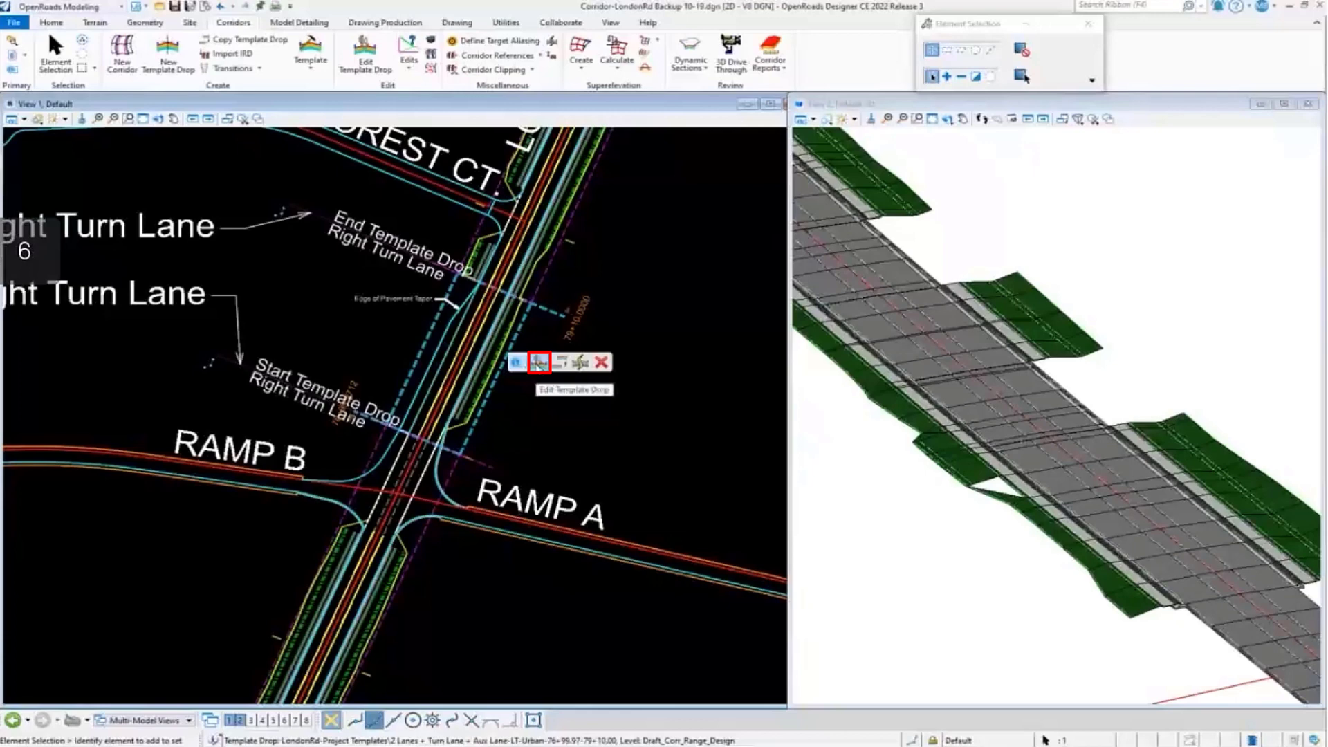
- Open the 2 Lanes + Turn Lane + Aux Lane-LT-Urban template drop full screen, centred on CP_EOP_L
{"action": "left_click", "coordinate": [538, 363]}
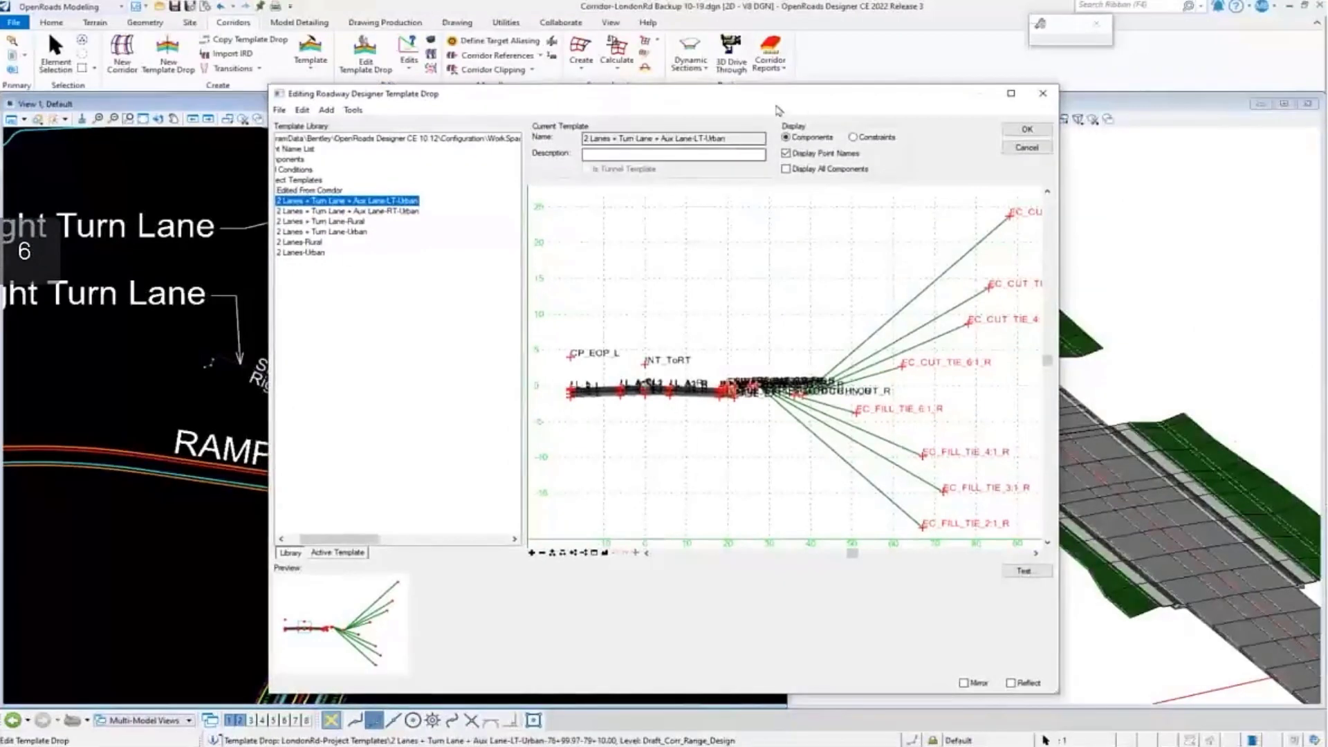
{"action": "left_click_drag", "start_coordinate": [780, 135], "coordinate": [1149, 273]}
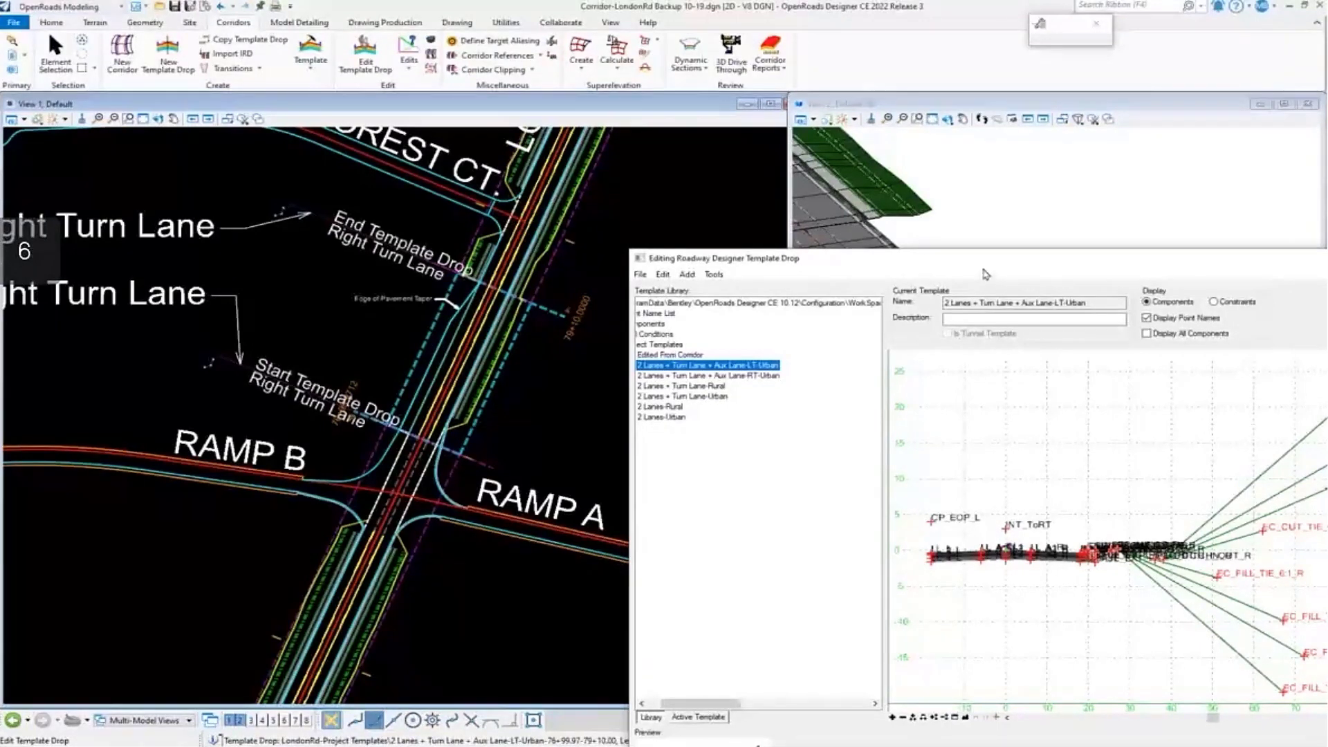
{"action": "left_click_drag", "start_coordinate": [887, 263], "coordinate": [555, 151]}
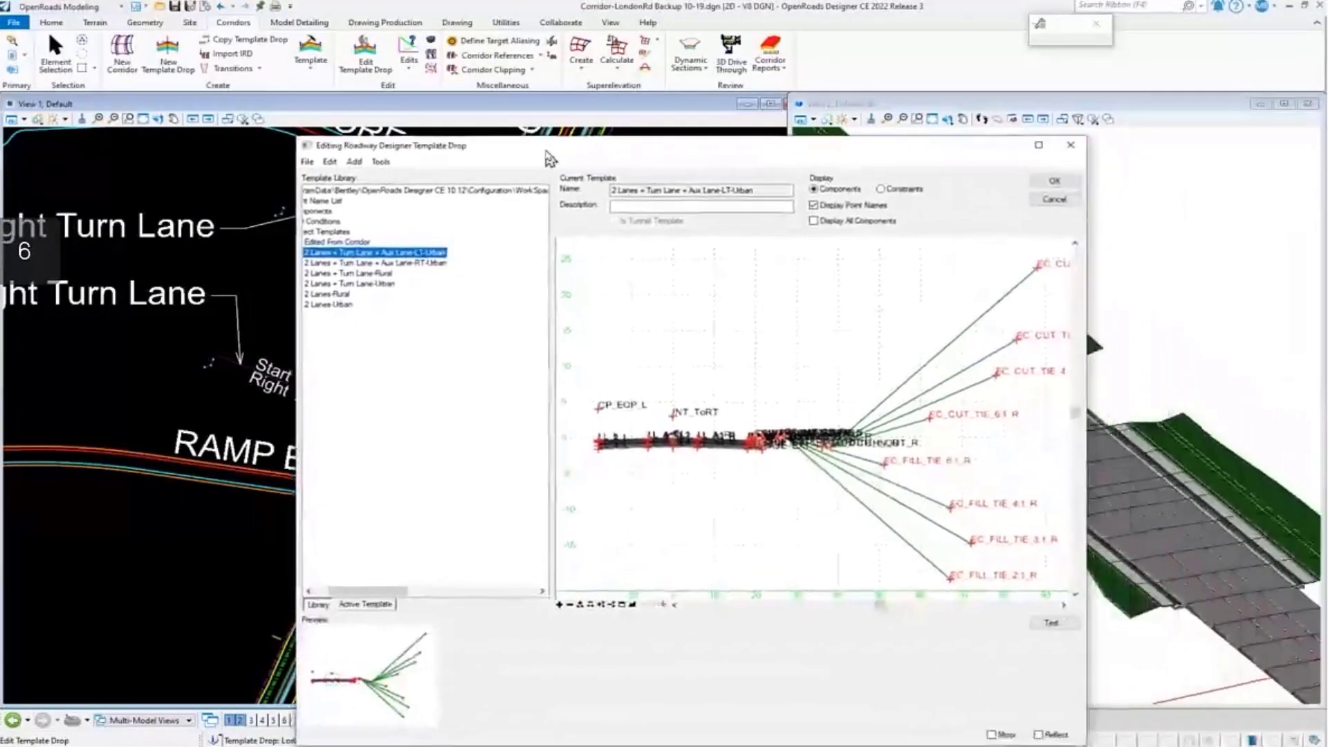
{"action": "left_click_drag", "start_coordinate": [294, 334], "coordinate": [149, 334]}
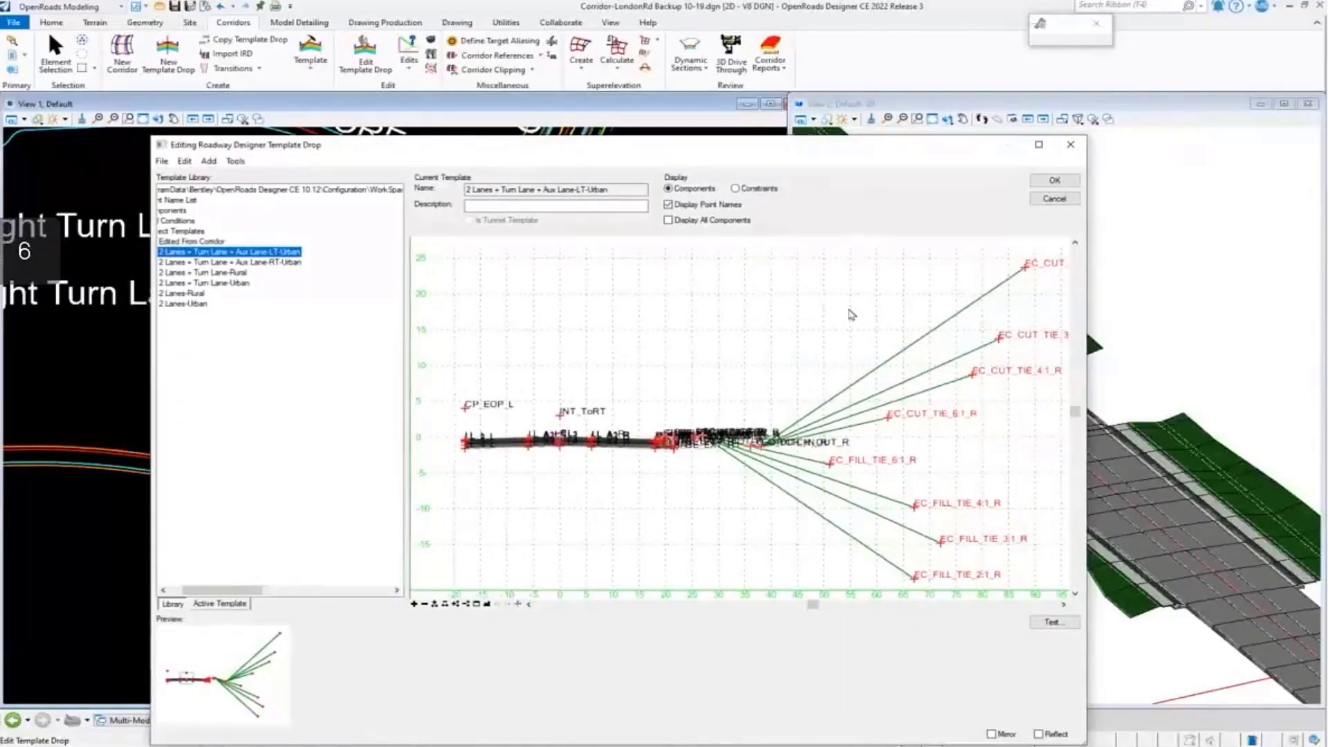
{"action": "left_click", "coordinate": [1039, 144]}
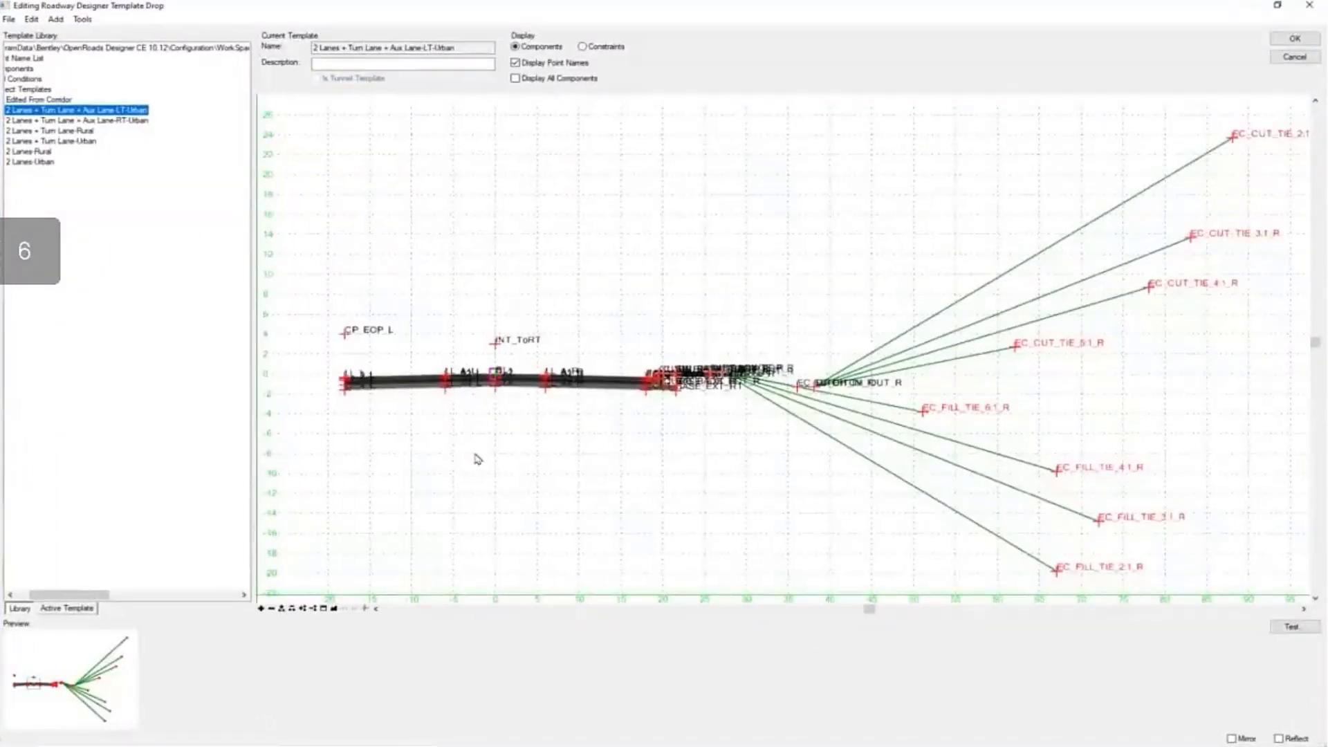
{"action": "middle_click_drag", "start_coordinate": [519, 442], "coordinate": [740, 432]}
{"action": "mouse_move", "coordinate": [570, 327]}
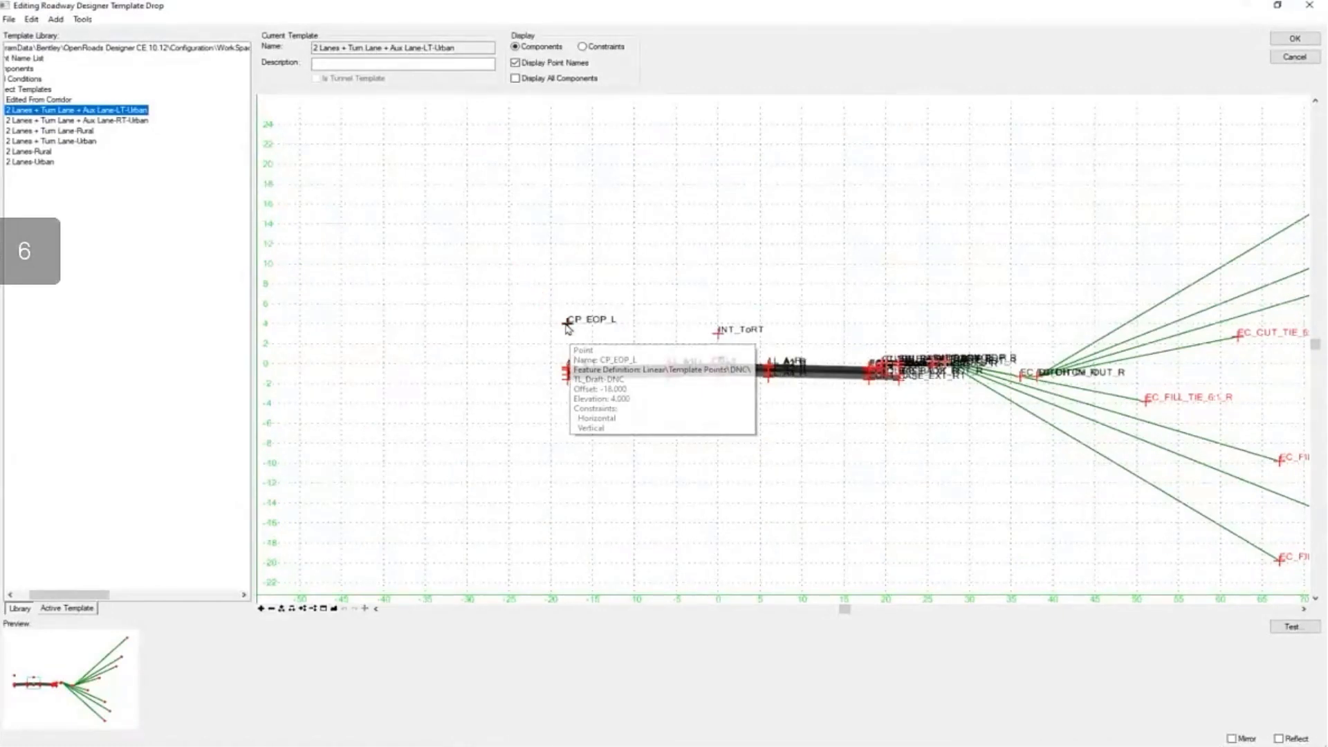
- Inspect the Point Properties of CP_EOP_L, then close them
{"action": "double_click", "coordinate": [567, 323]}
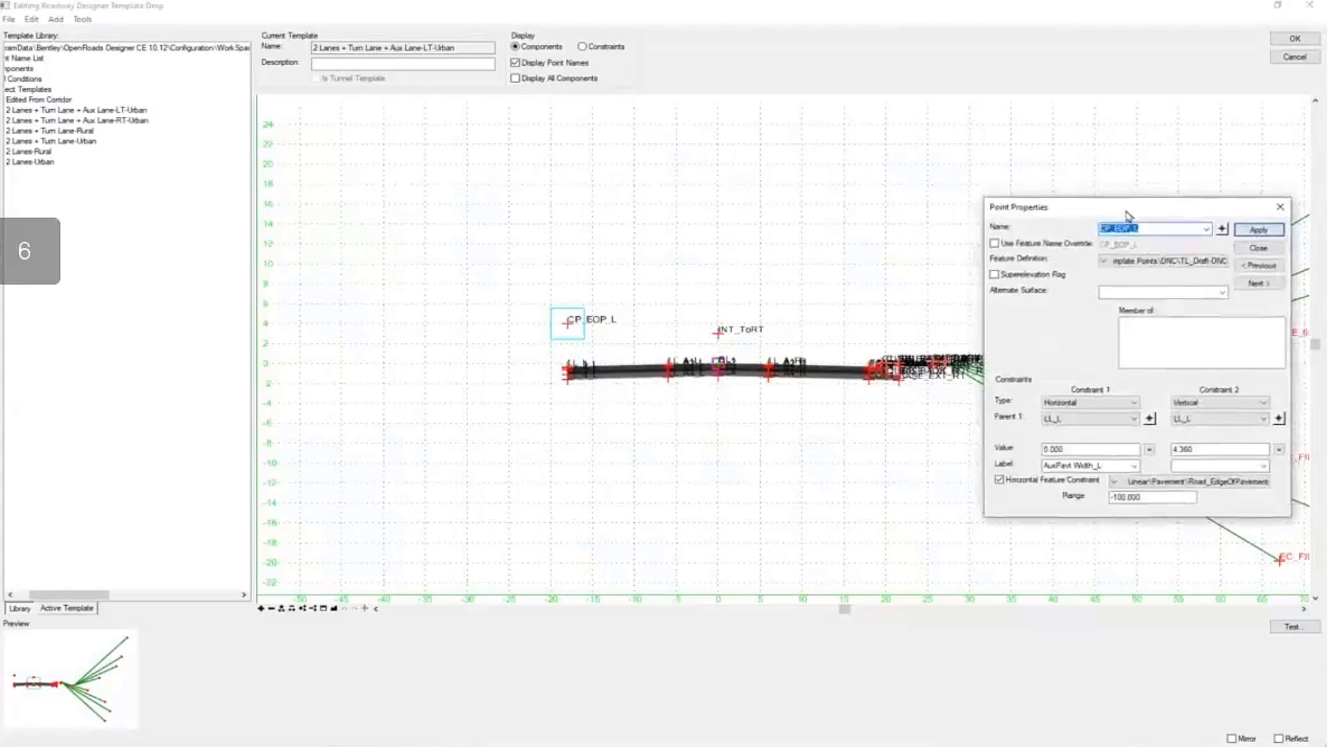
{"action": "left_click_drag", "start_coordinate": [1072, 208], "coordinate": [771, 124]}
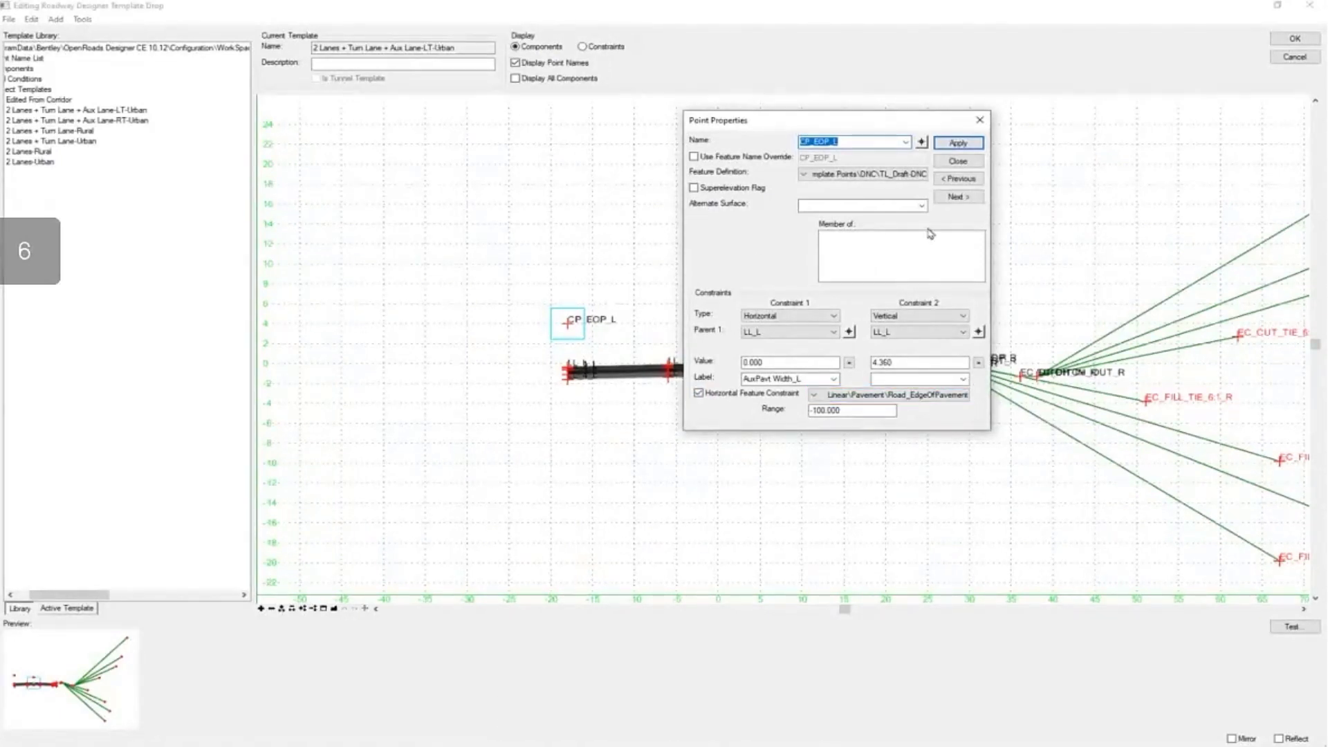
{"action": "left_click", "coordinate": [954, 161]}
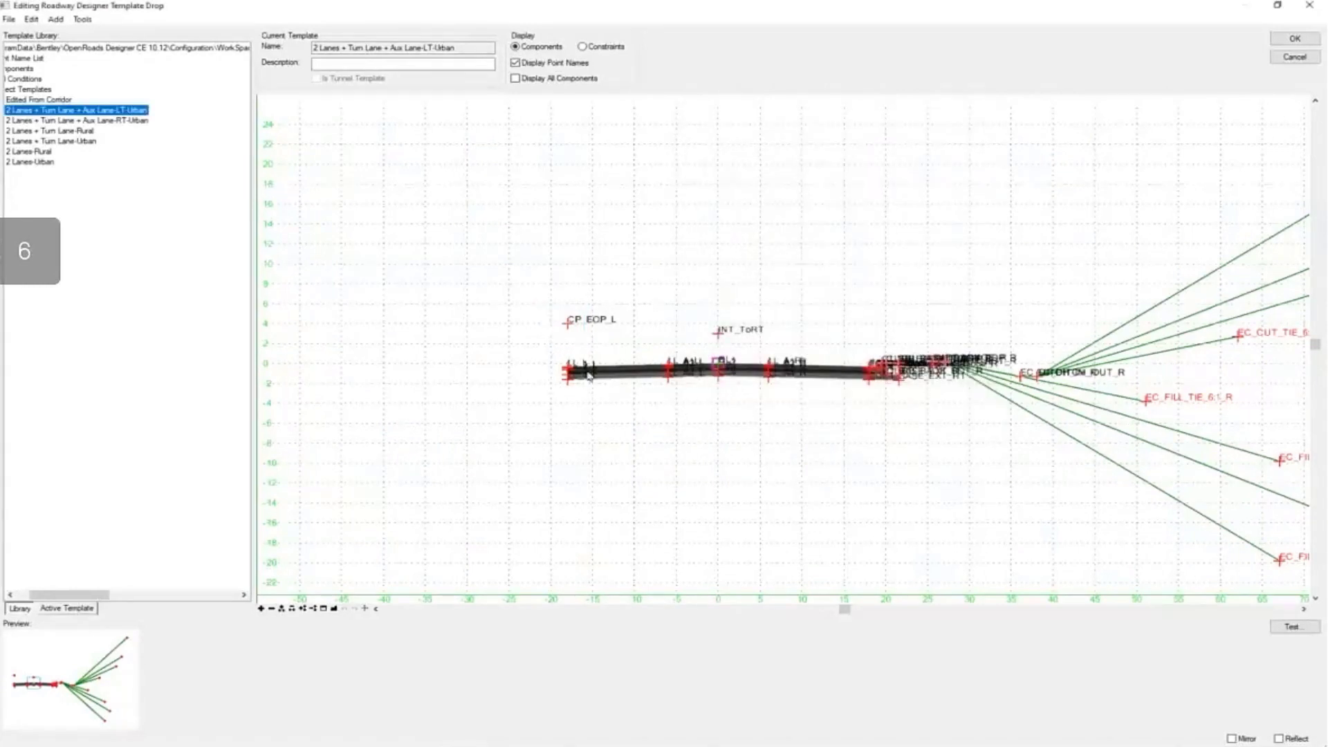
- Test CP_EOP_L's horizontal point control, then cancel the template drop edits
{"action": "right_click", "coordinate": [567, 327]}
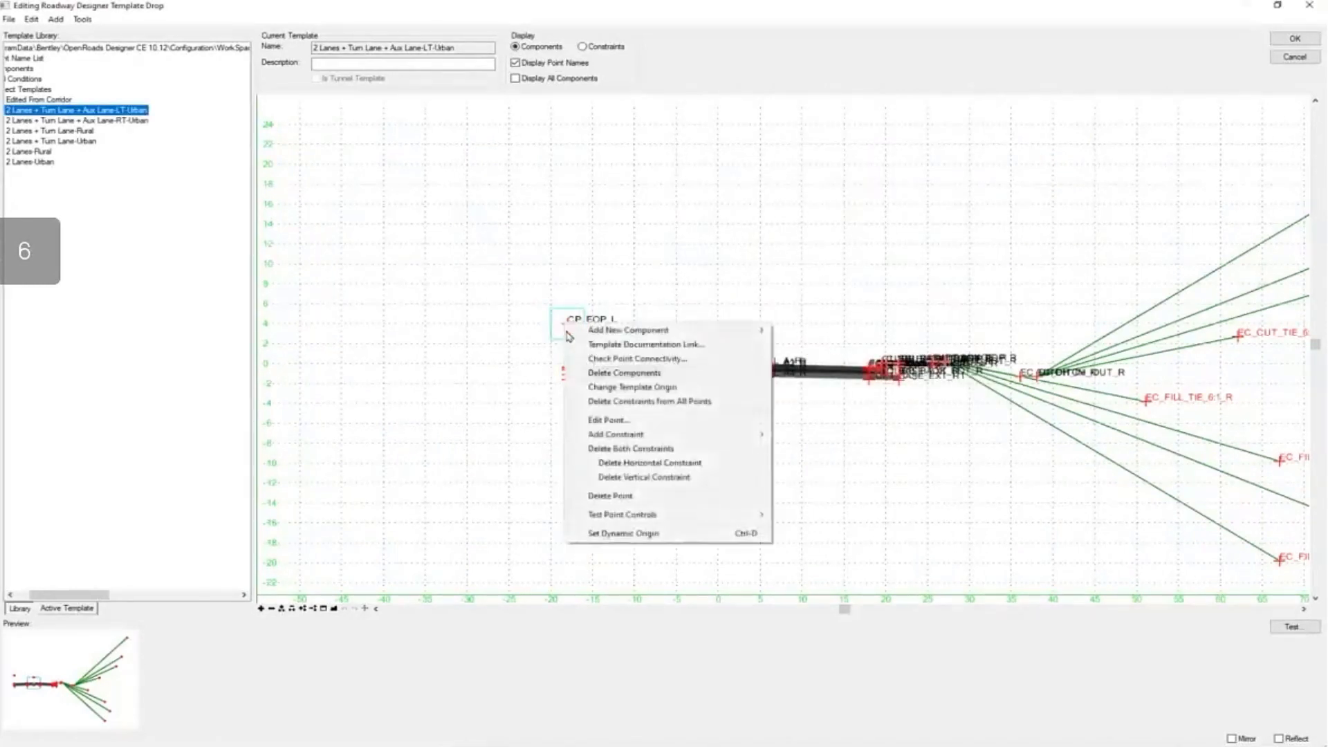
{"action": "mouse_move", "coordinate": [719, 514]}
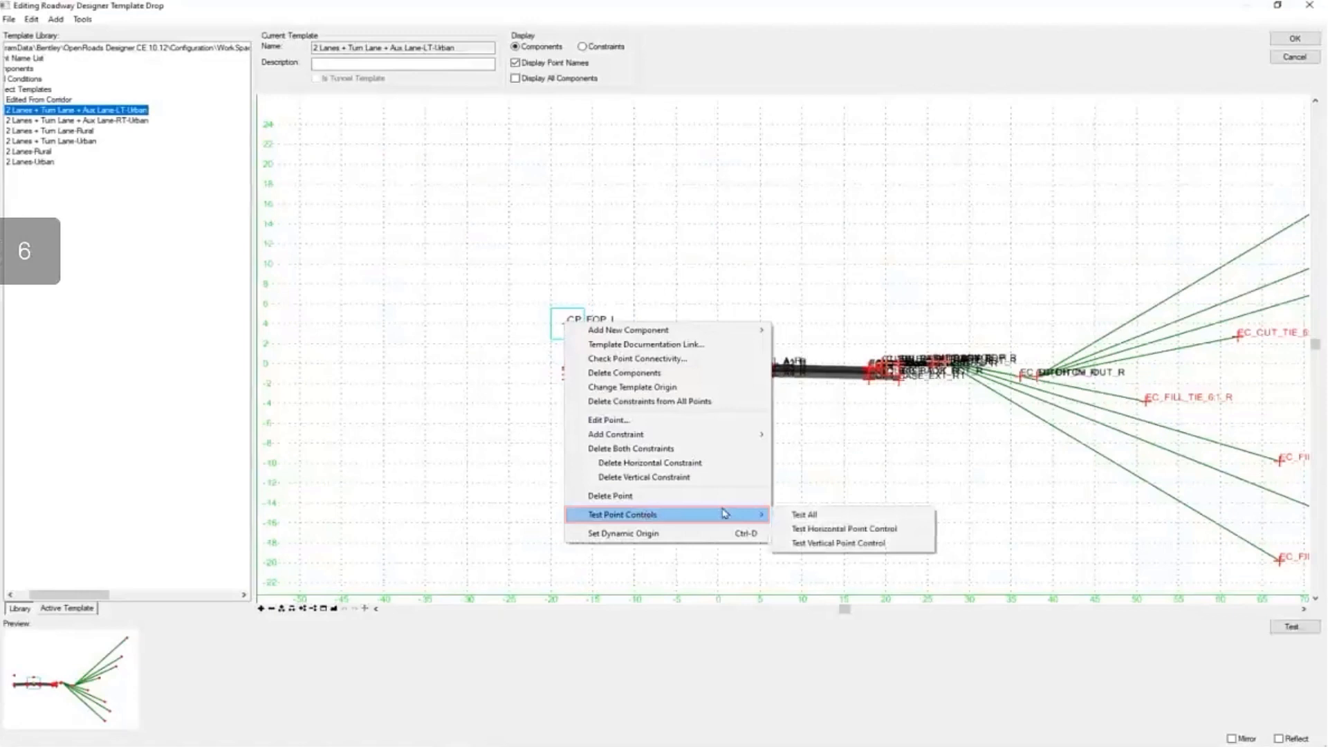
{"action": "left_click", "coordinate": [802, 523]}
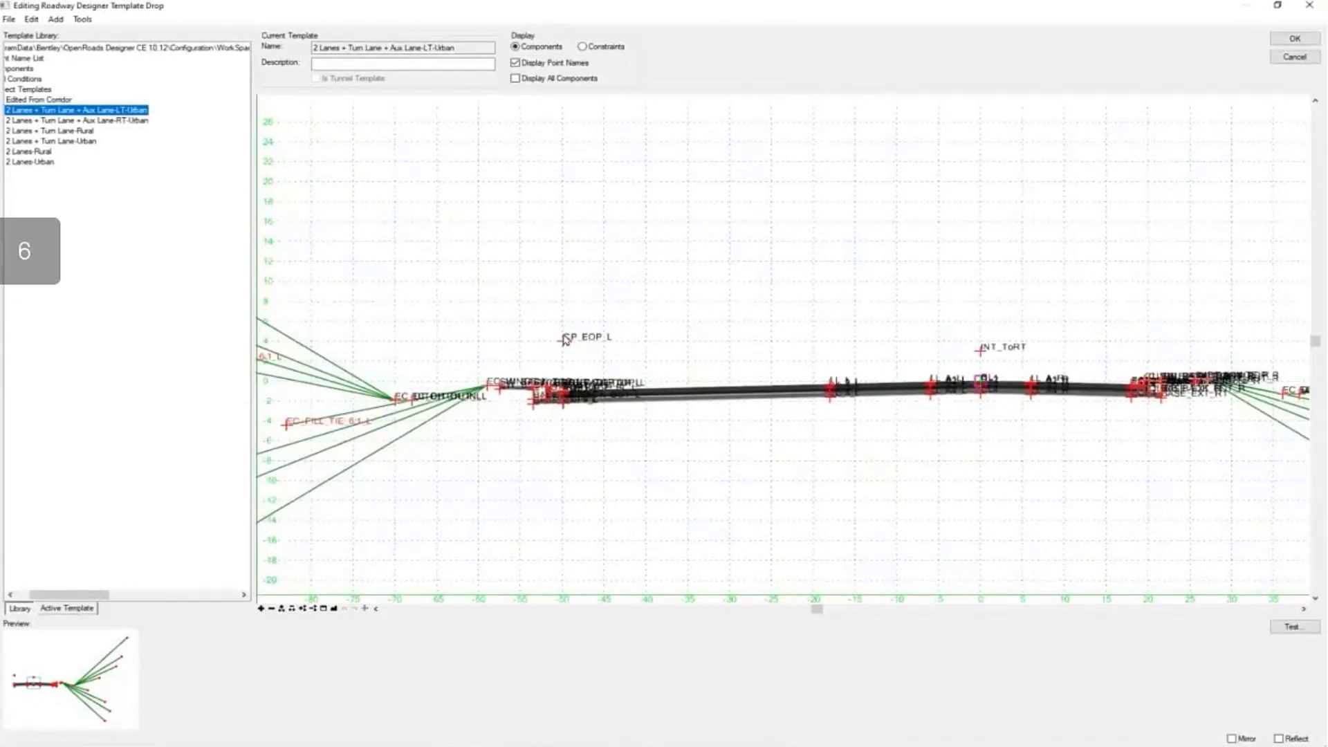
{"action": "left_click", "coordinate": [546, 403]}
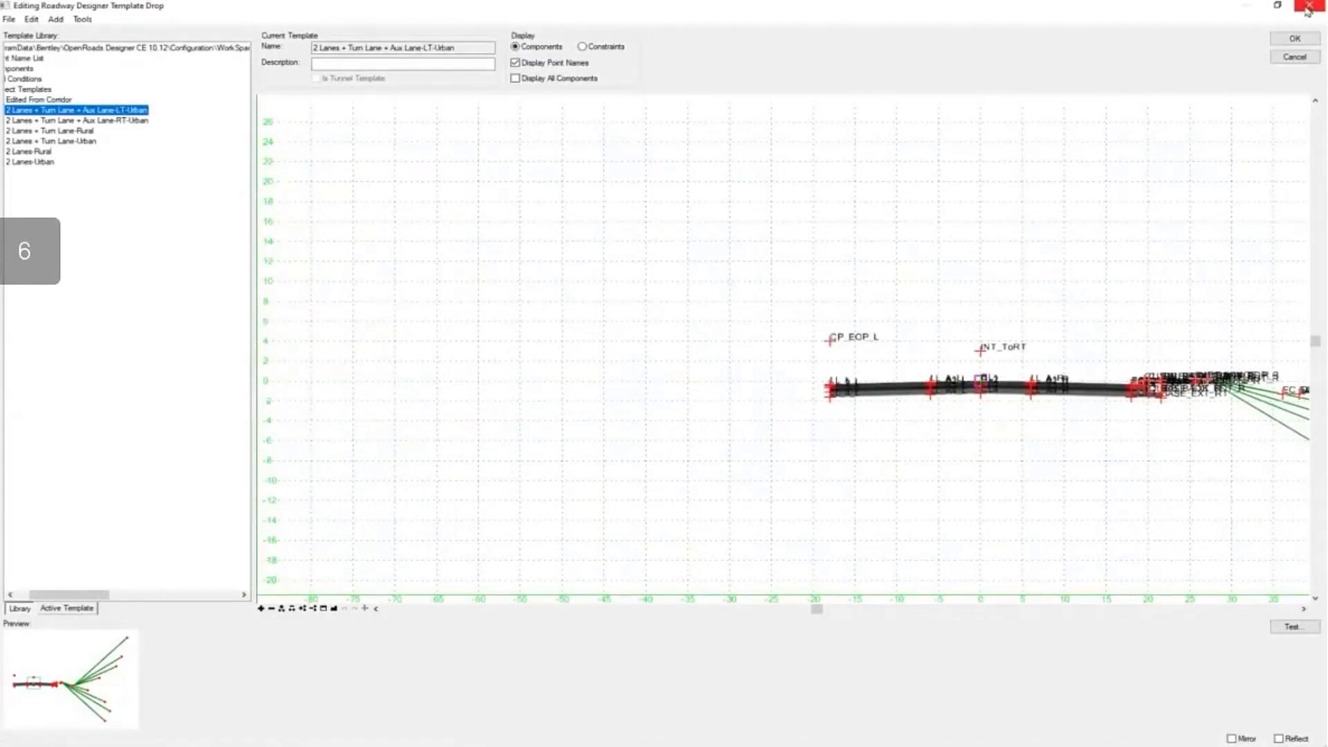
{"action": "left_click", "coordinate": [1294, 56]}
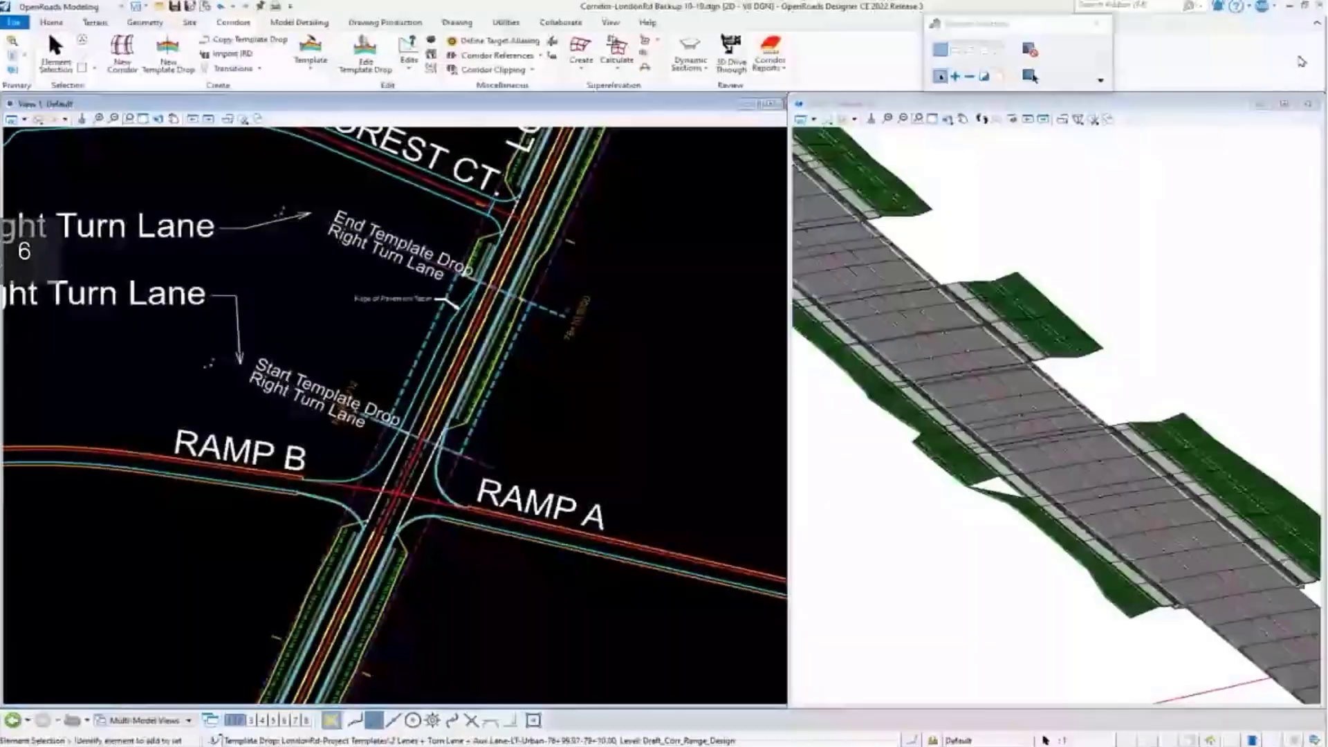
- Rotate View 2 to a top-down view with the London Rd corridor running vertically
{"action": "scroll", "coordinate": [342, 392], "scroll_direction": "down", "scroll_amount": 2}
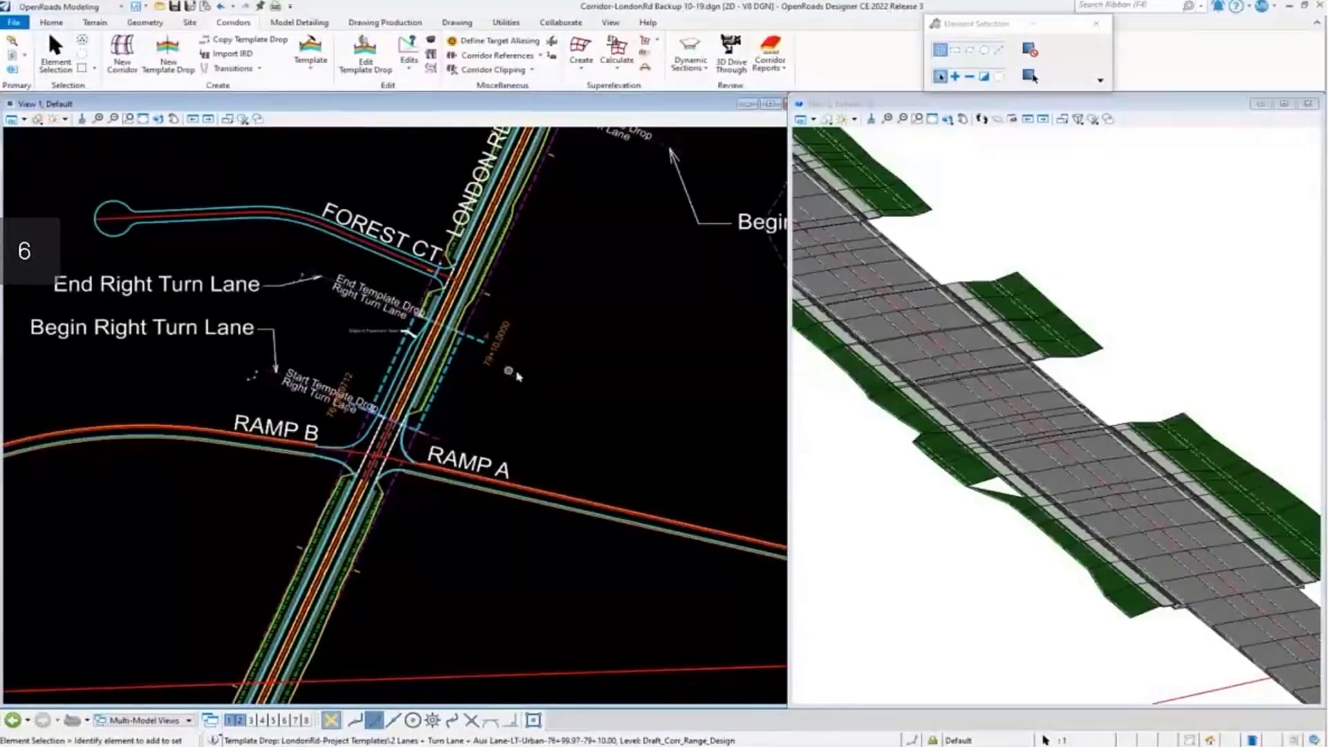
{"action": "scroll", "coordinate": [967, 299], "scroll_direction": "down", "scroll_amount": 6}
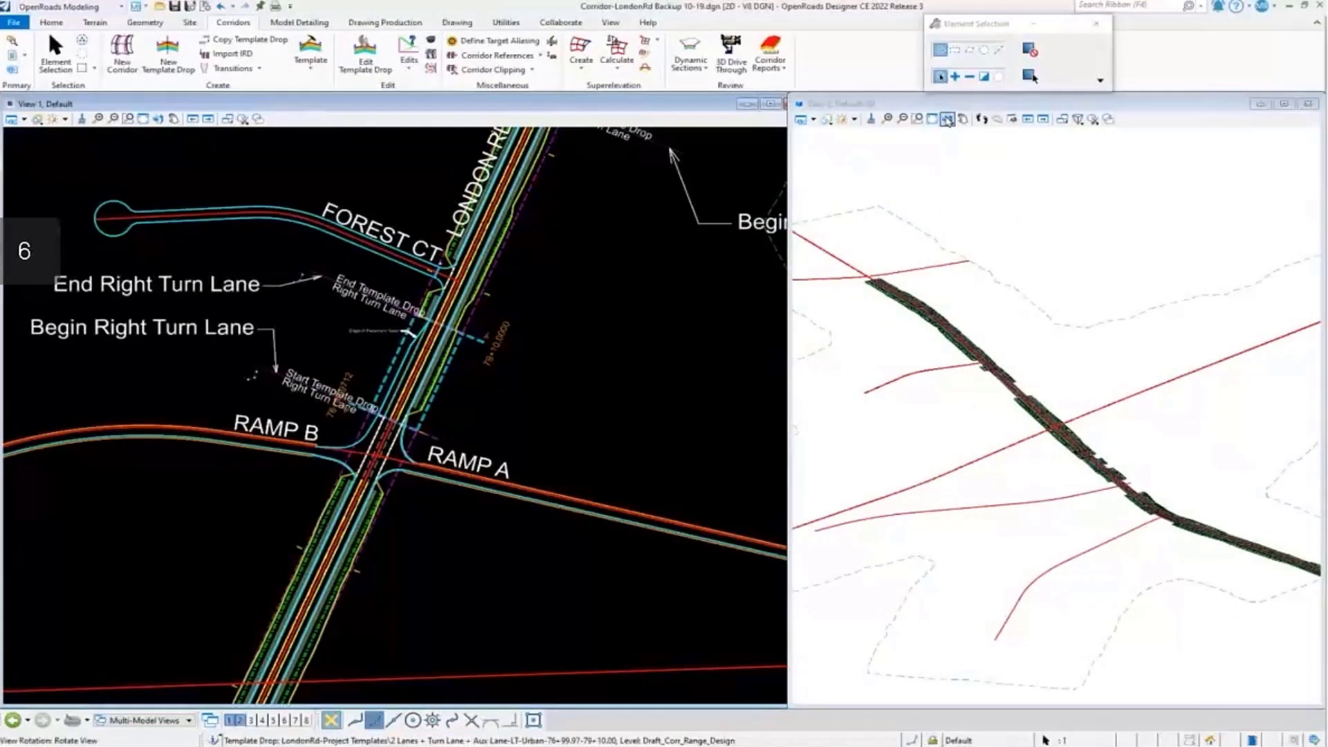
{"action": "left_click", "coordinate": [947, 119]}
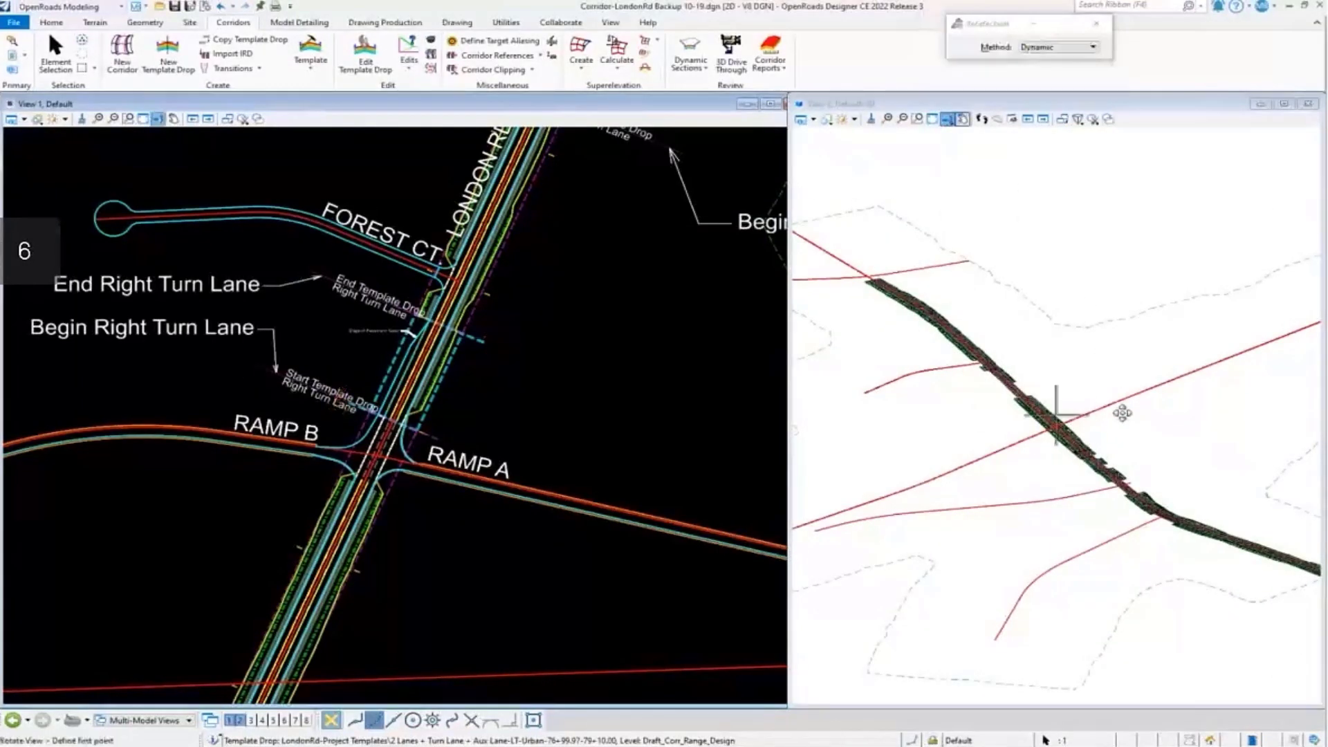
{"action": "left_click", "coordinate": [853, 510]}
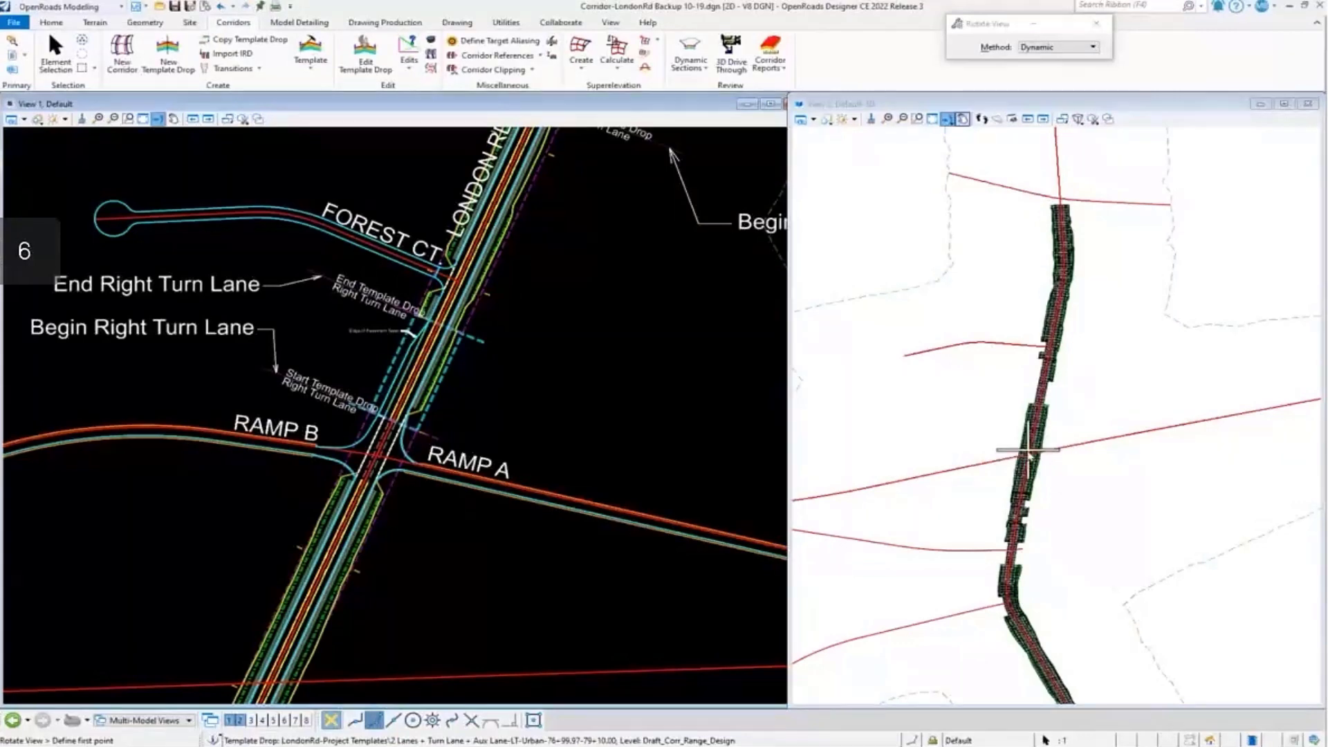
{"action": "scroll", "coordinate": [1042, 448], "scroll_direction": "up", "scroll_amount": 5}
{"action": "left_click", "coordinate": [67, 61]}
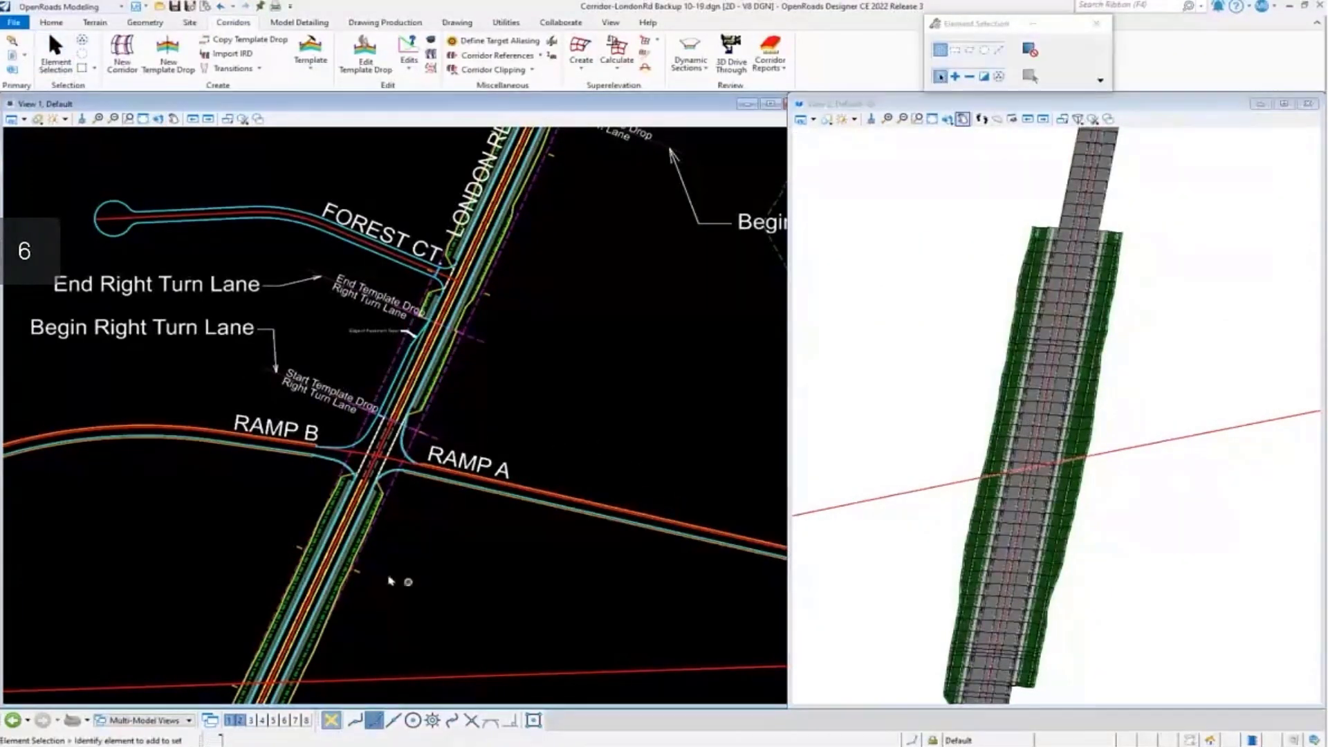
- Add the Edge of Pavement Taper line (RdEoPS4) as an external reference of the LondonRd corridor
{"action": "left_click", "coordinate": [360, 578]}
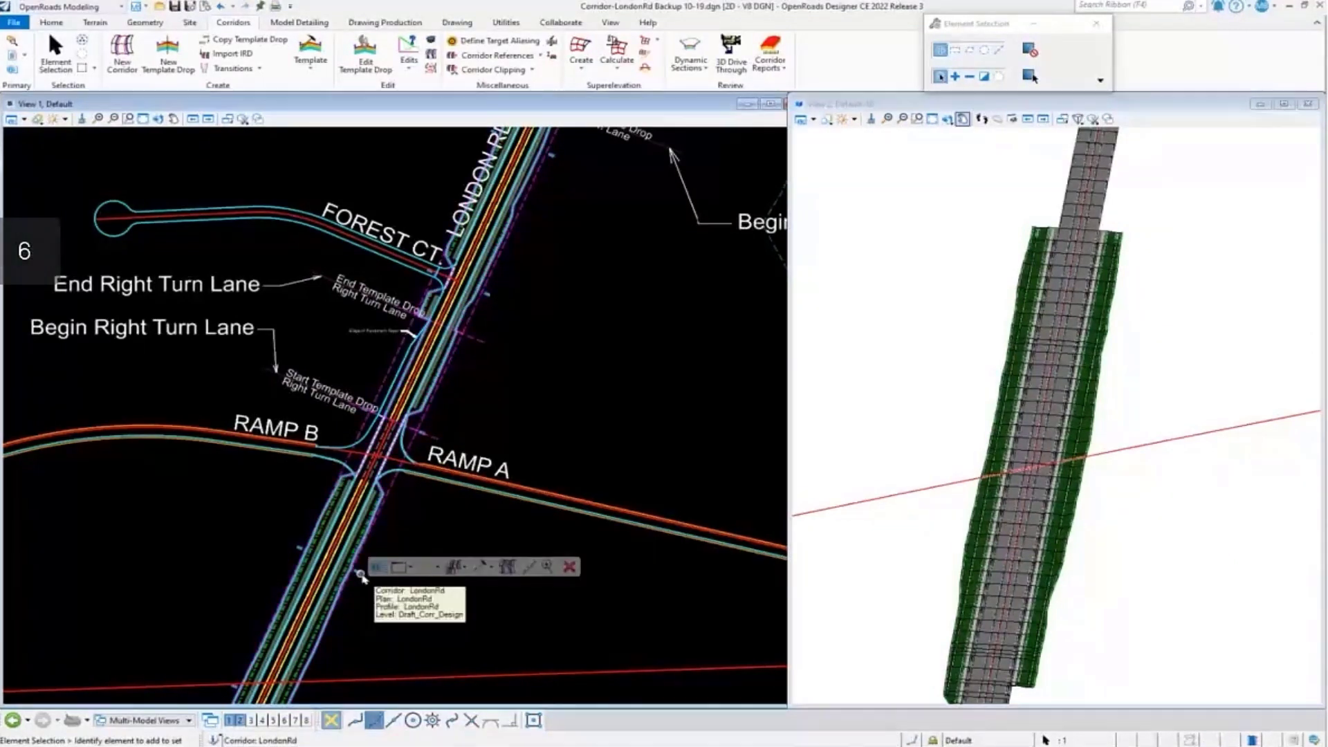
{"action": "left_click", "coordinate": [499, 565]}
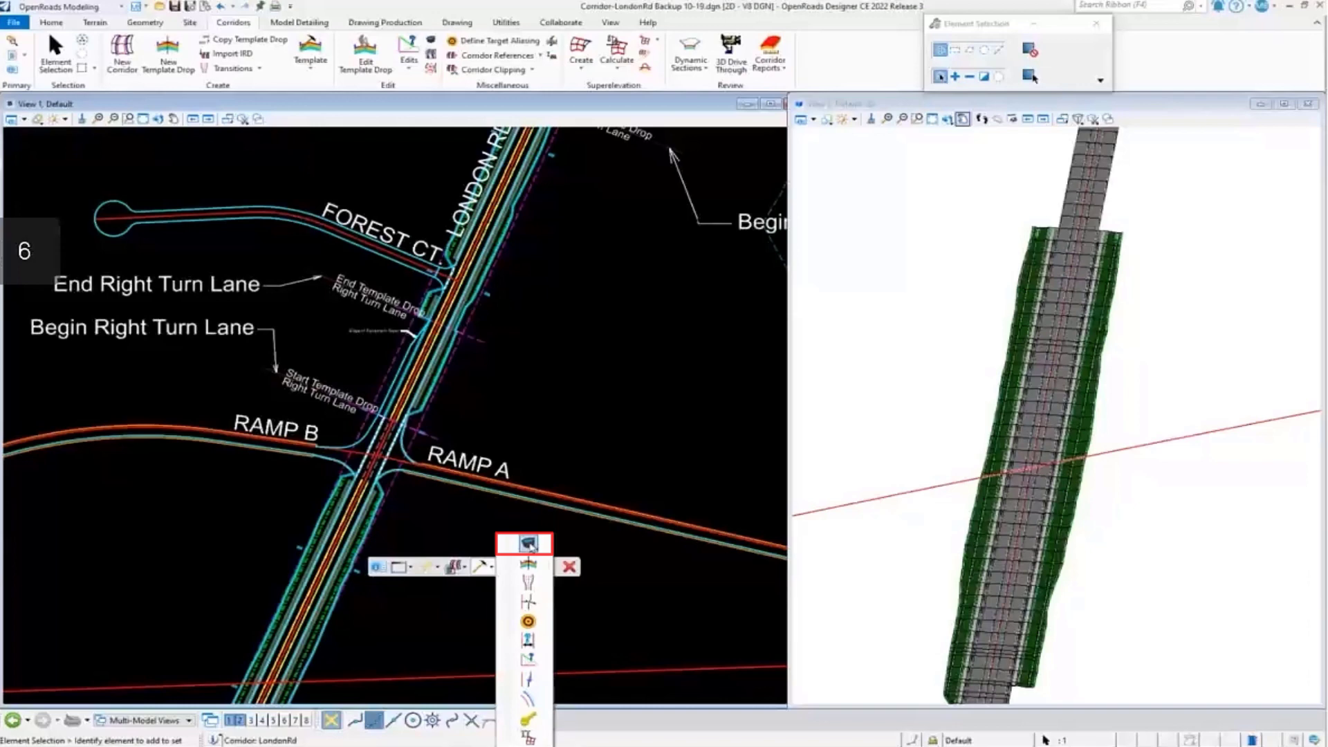
{"action": "left_click", "coordinate": [519, 566]}
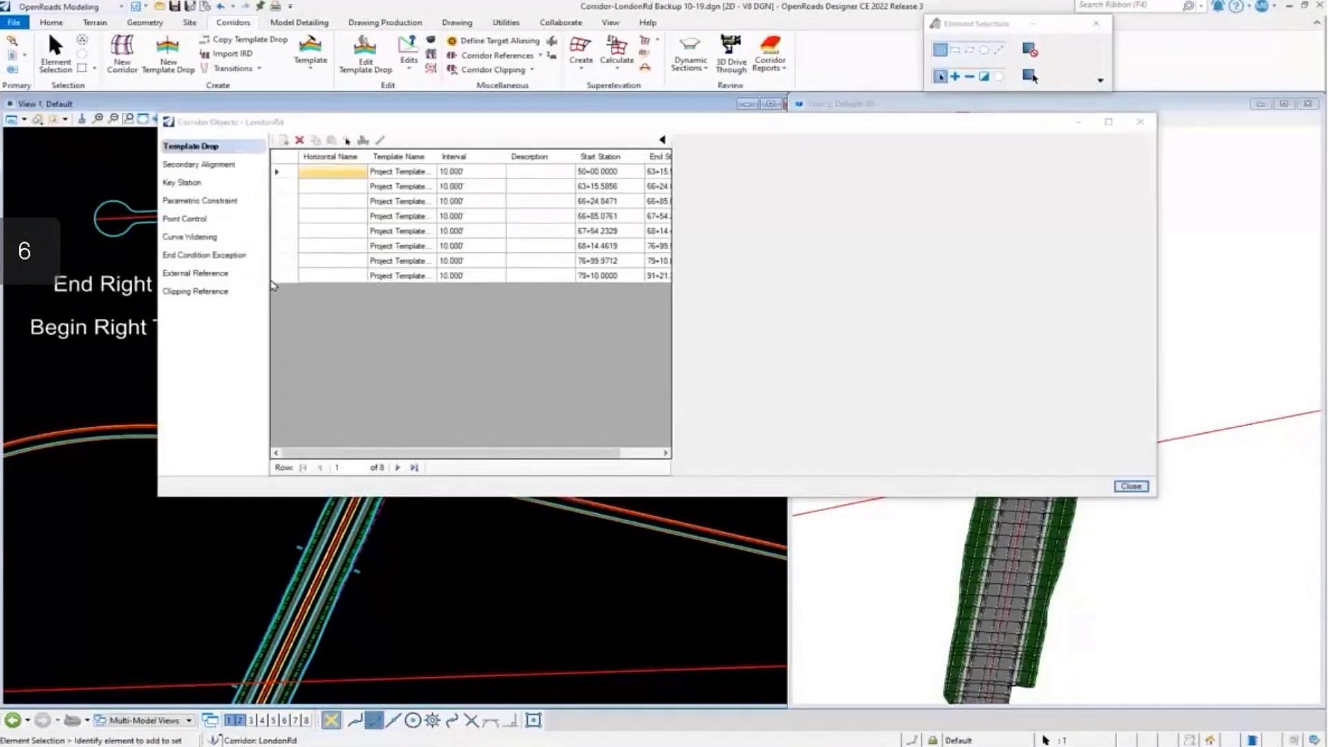
{"action": "left_click", "coordinate": [221, 276]}
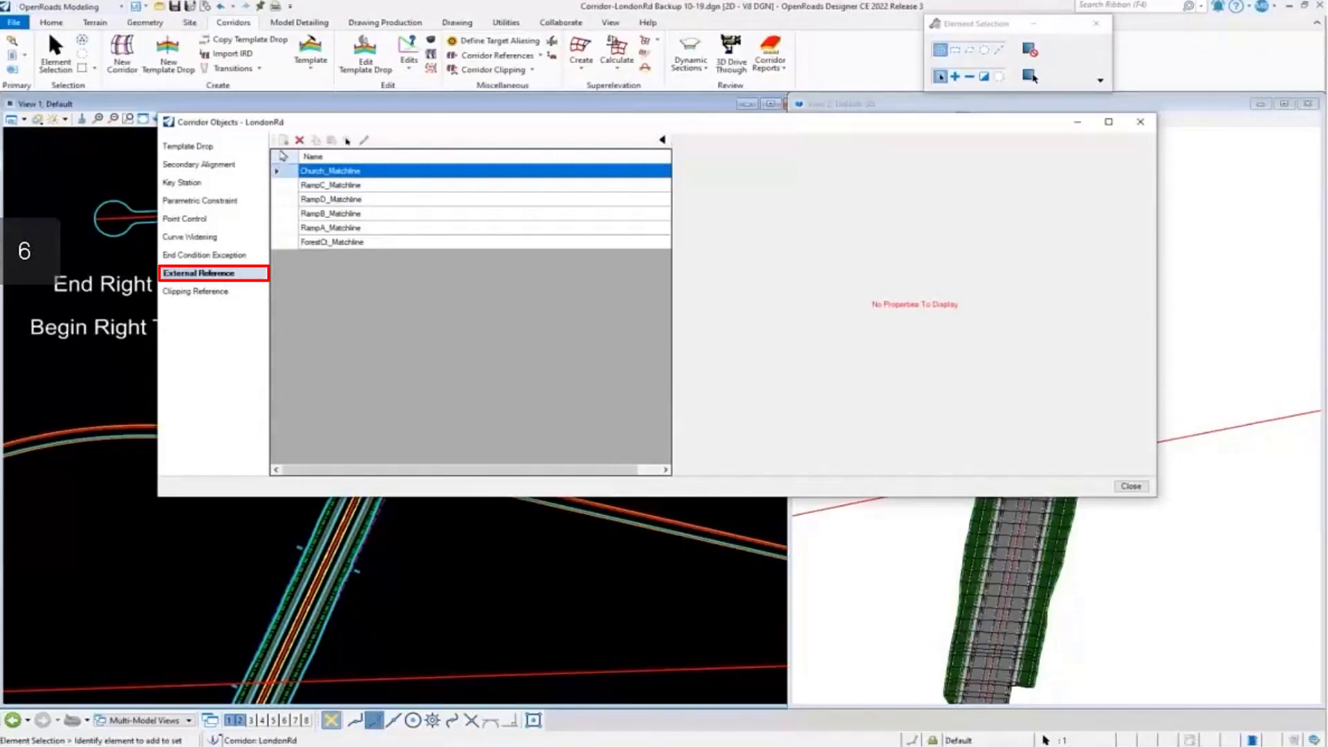
{"action": "left_click", "coordinate": [283, 141]}
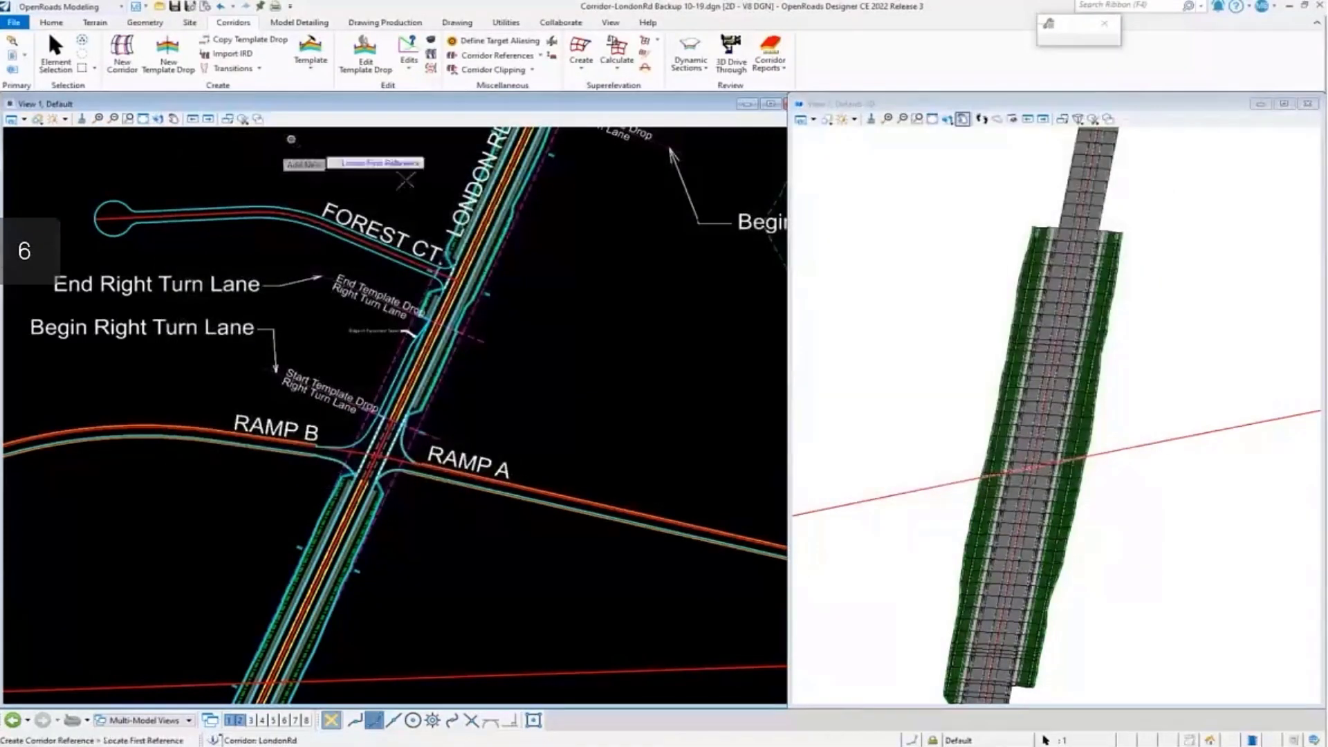
{"action": "scroll", "coordinate": [470, 356], "scroll_direction": "up", "scroll_amount": 5}
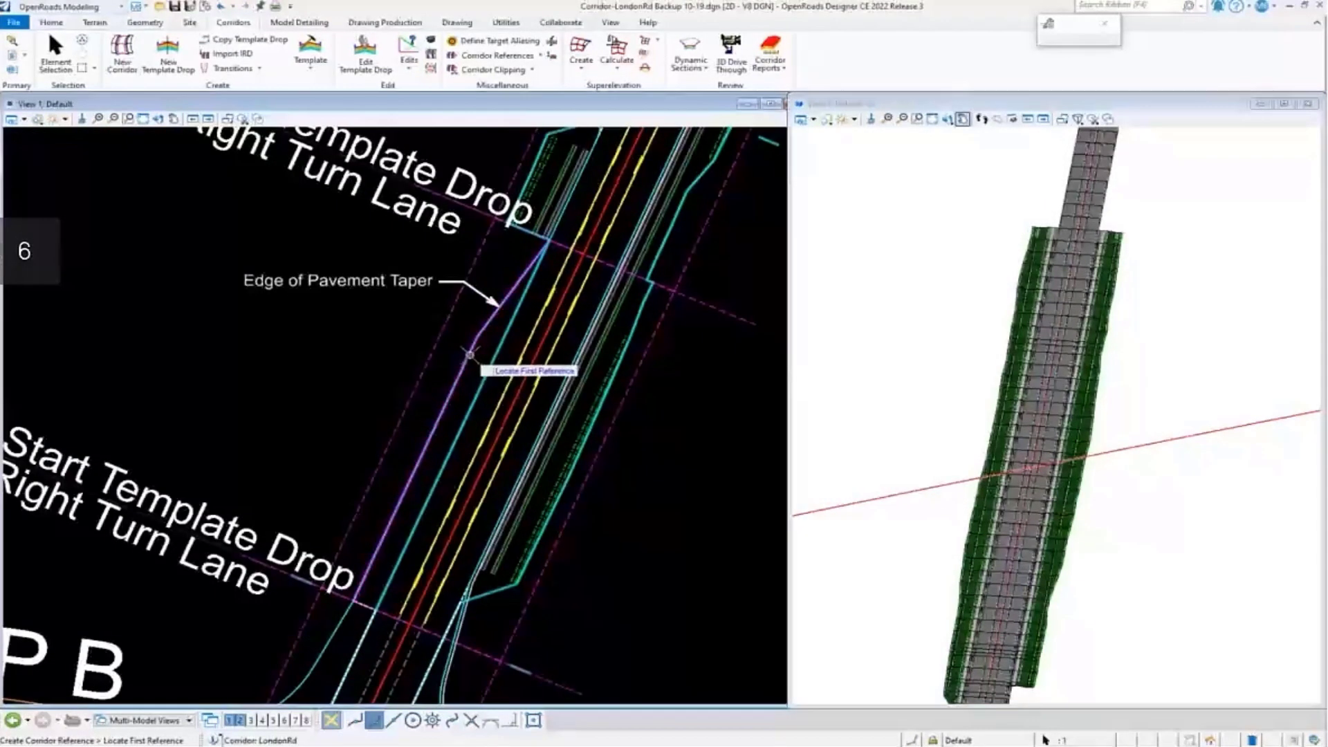
{"action": "left_click", "coordinate": [473, 355]}
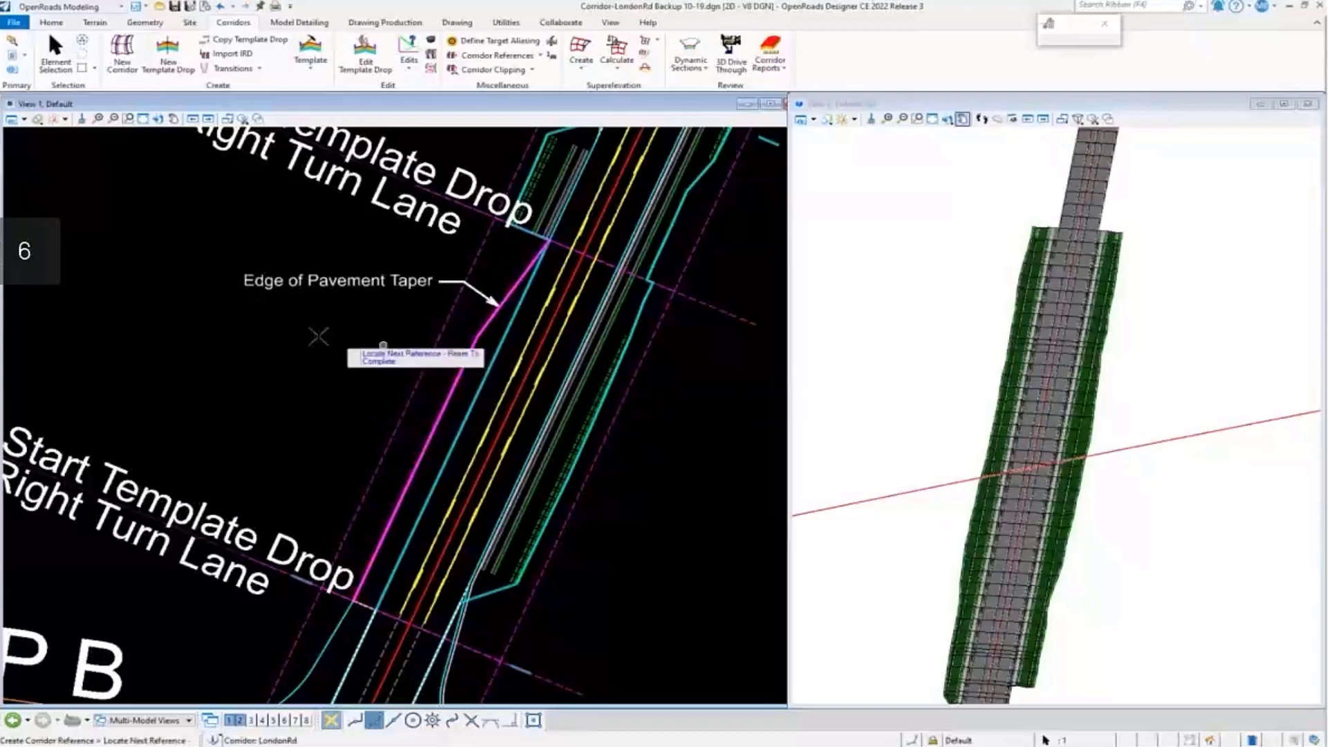
{"action": "right_click", "coordinate": [318, 335]}
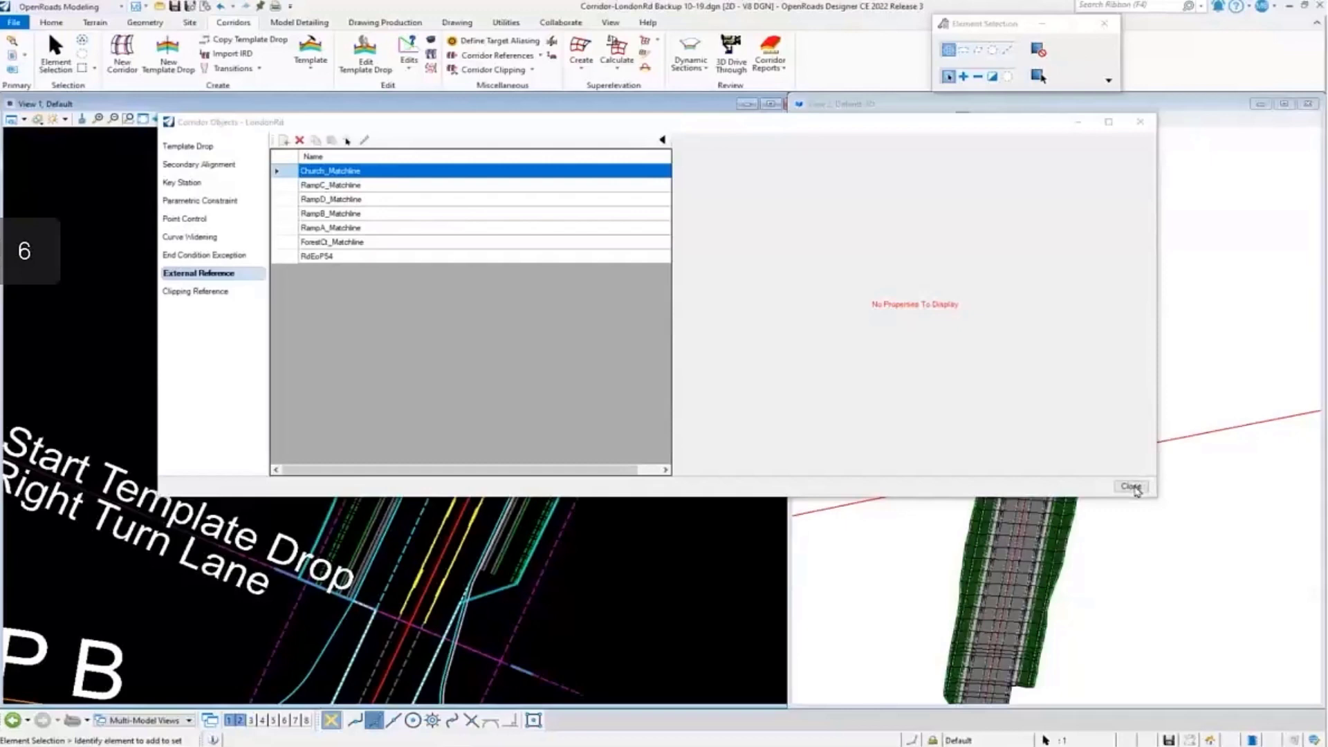
- Orbit the rebuilt 3D corridor obliquely to check the pavement edge following the RdEoPS4 taper
{"action": "left_click", "coordinate": [1130, 486]}
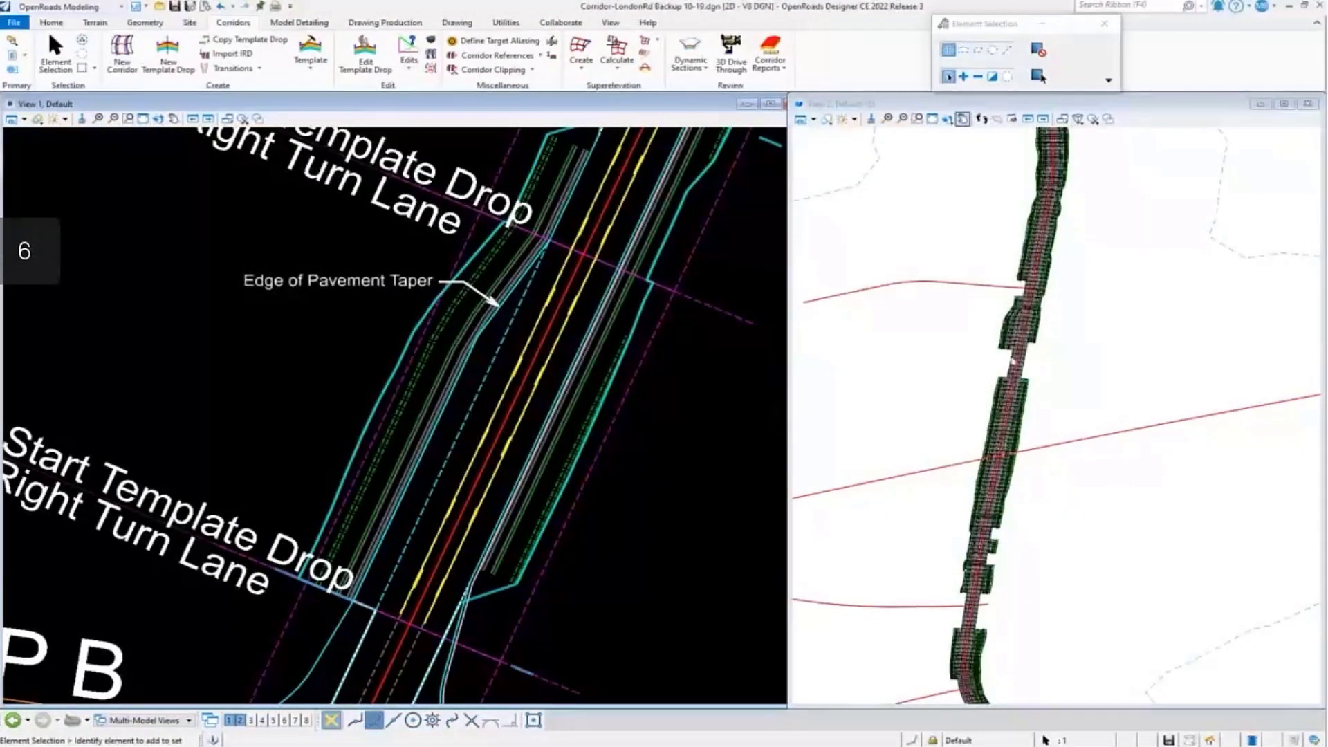
{"action": "scroll", "coordinate": [1014, 313], "scroll_direction": "up", "scroll_amount": 5}
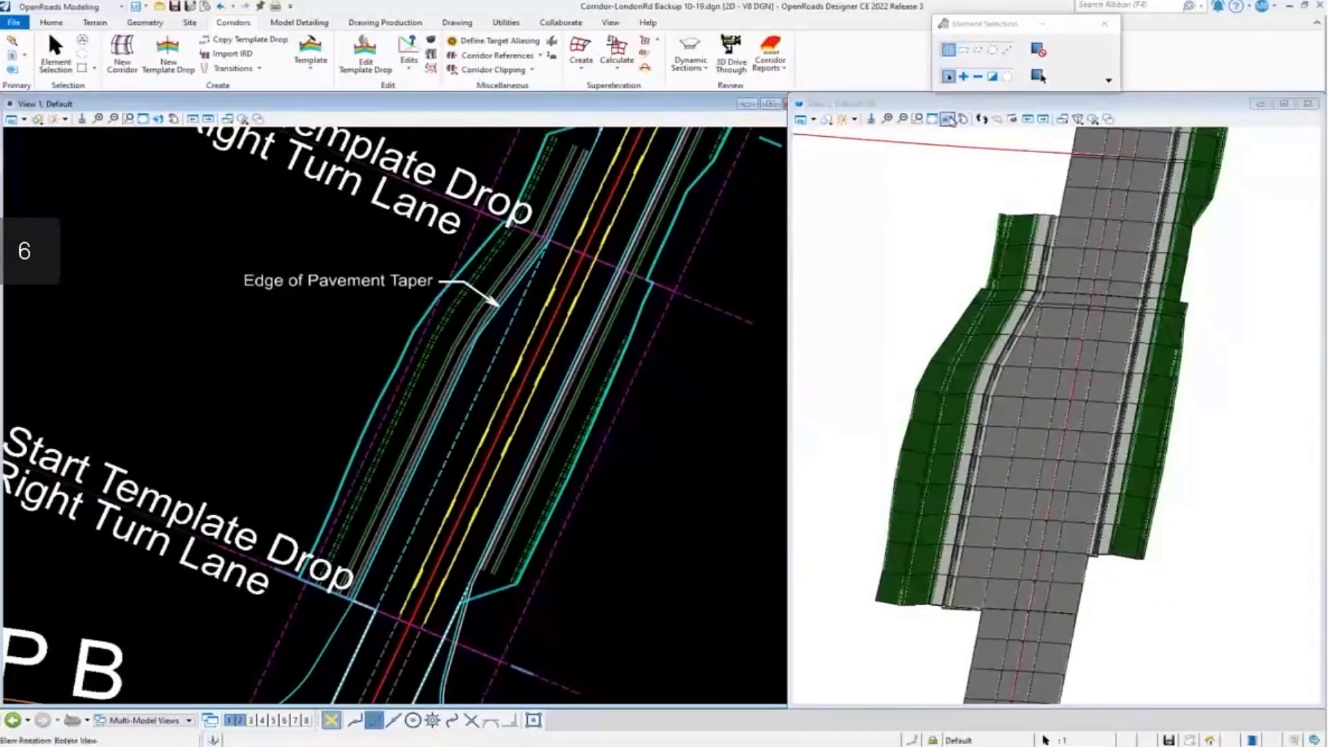
{"action": "left_click", "coordinate": [946, 119]}
{"action": "left_click_drag", "start_coordinate": [1032, 524], "coordinate": [1114, 467]}
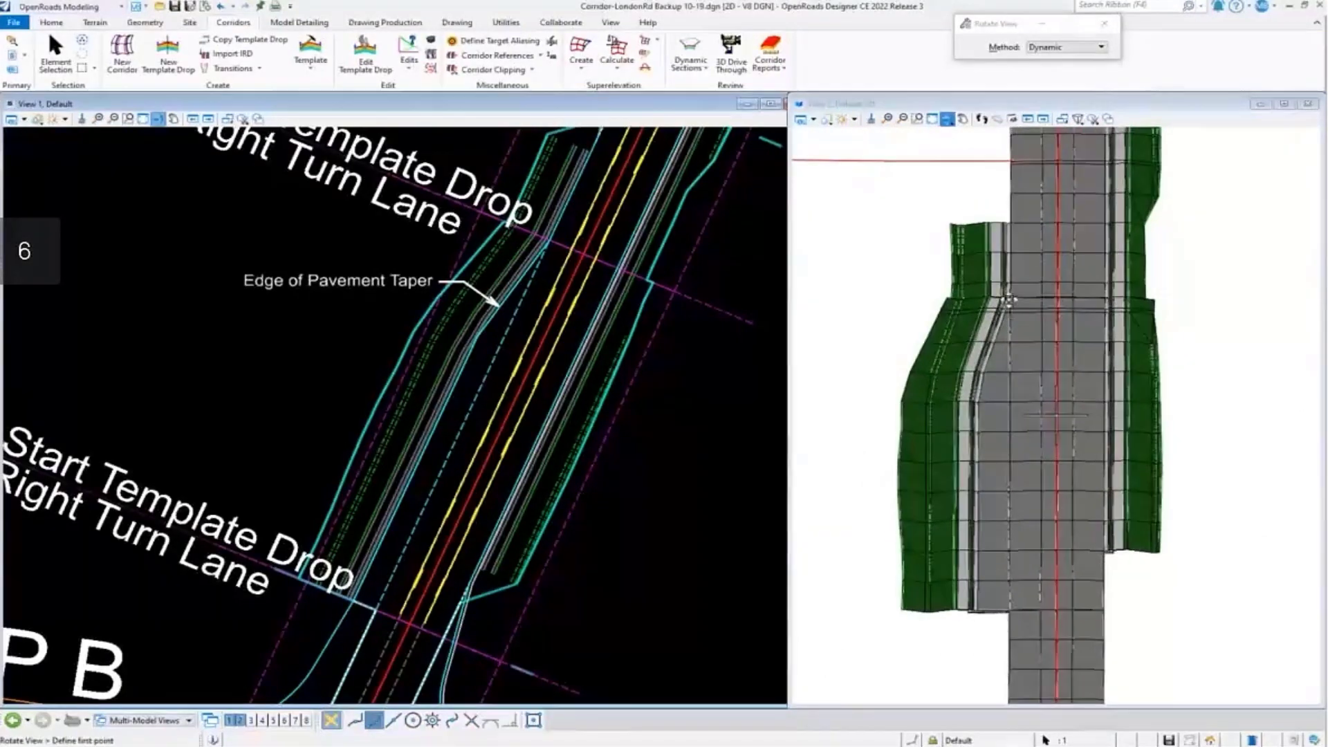
{"action": "scroll", "coordinate": [1008, 318], "scroll_direction": "up", "scroll_amount": 3}
{"action": "left_click_drag", "start_coordinate": [1038, 492], "coordinate": [957, 480]}
{"action": "left_click", "coordinate": [55, 56]}
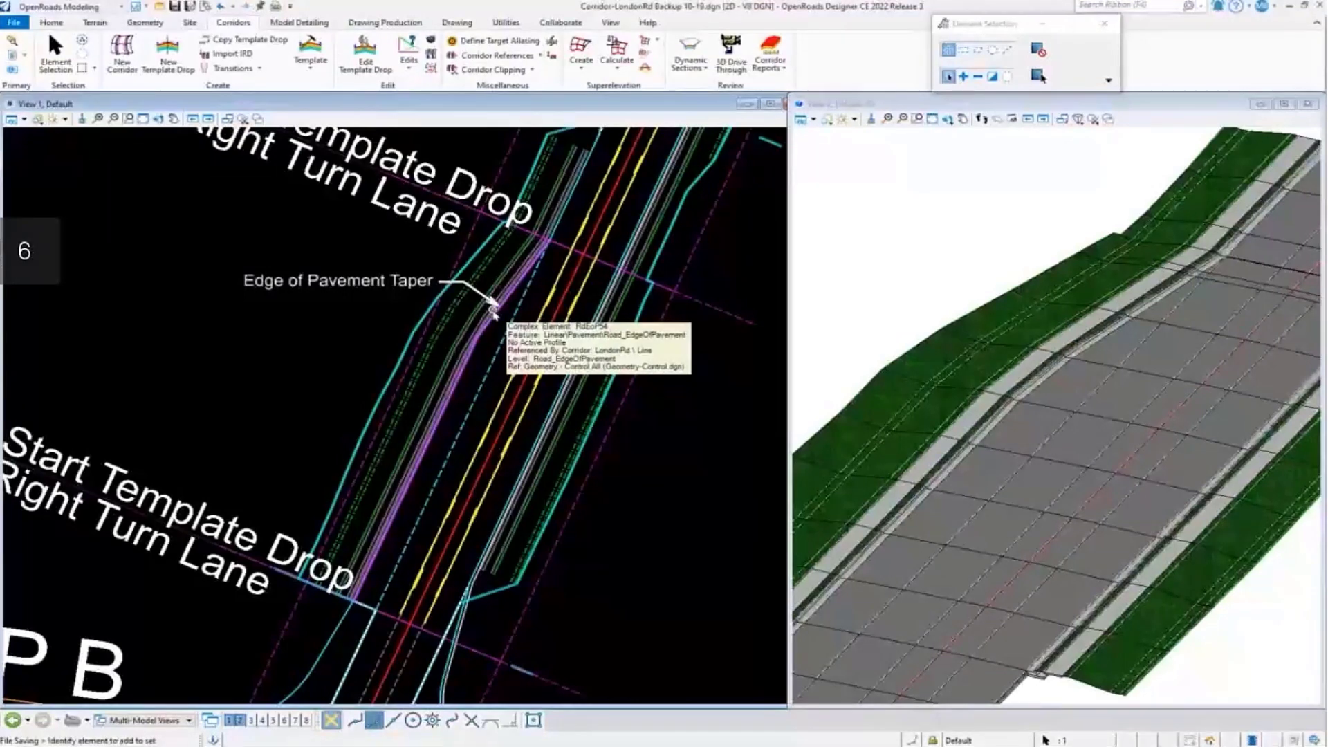
{"action": "scroll", "coordinate": [496, 319], "scroll_direction": "down", "scroll_amount": 2}
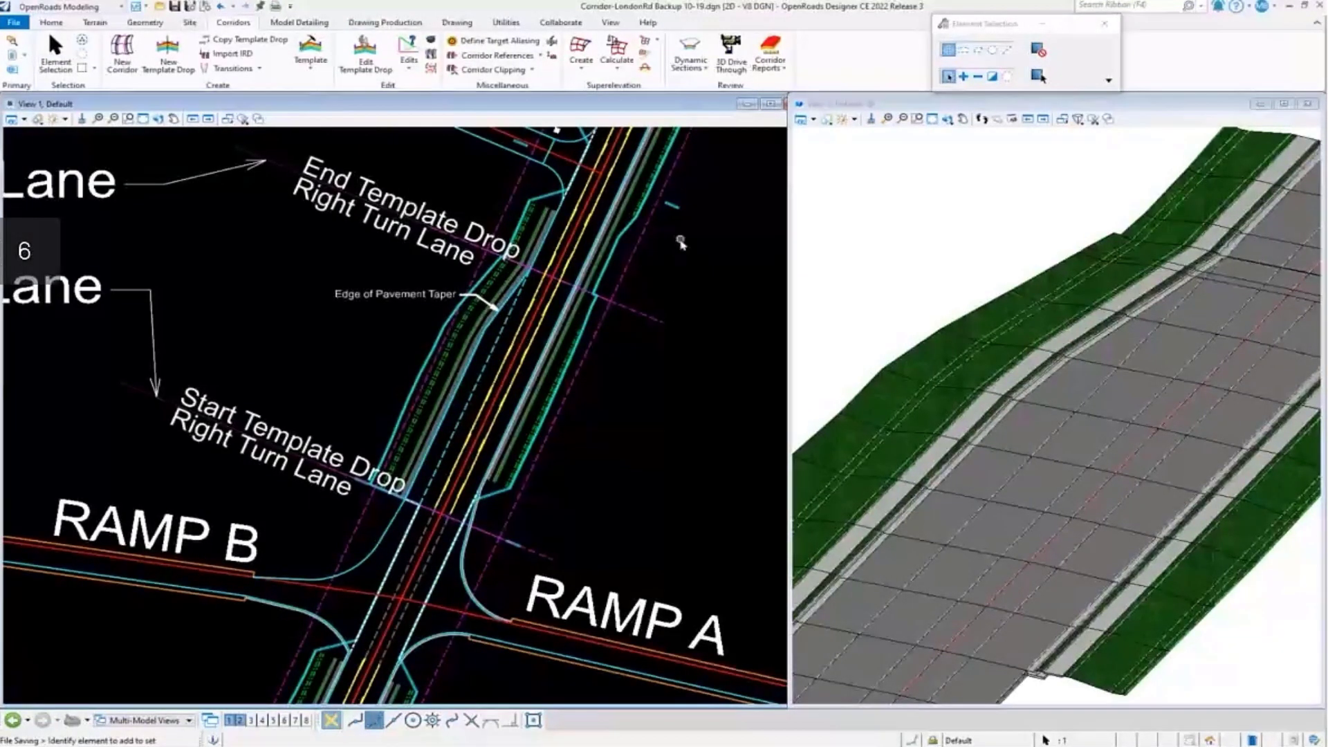
- Open the LondonRd corridor objects list on its Secondary Alignment section
{"action": "mouse_move", "coordinate": [672, 209]}
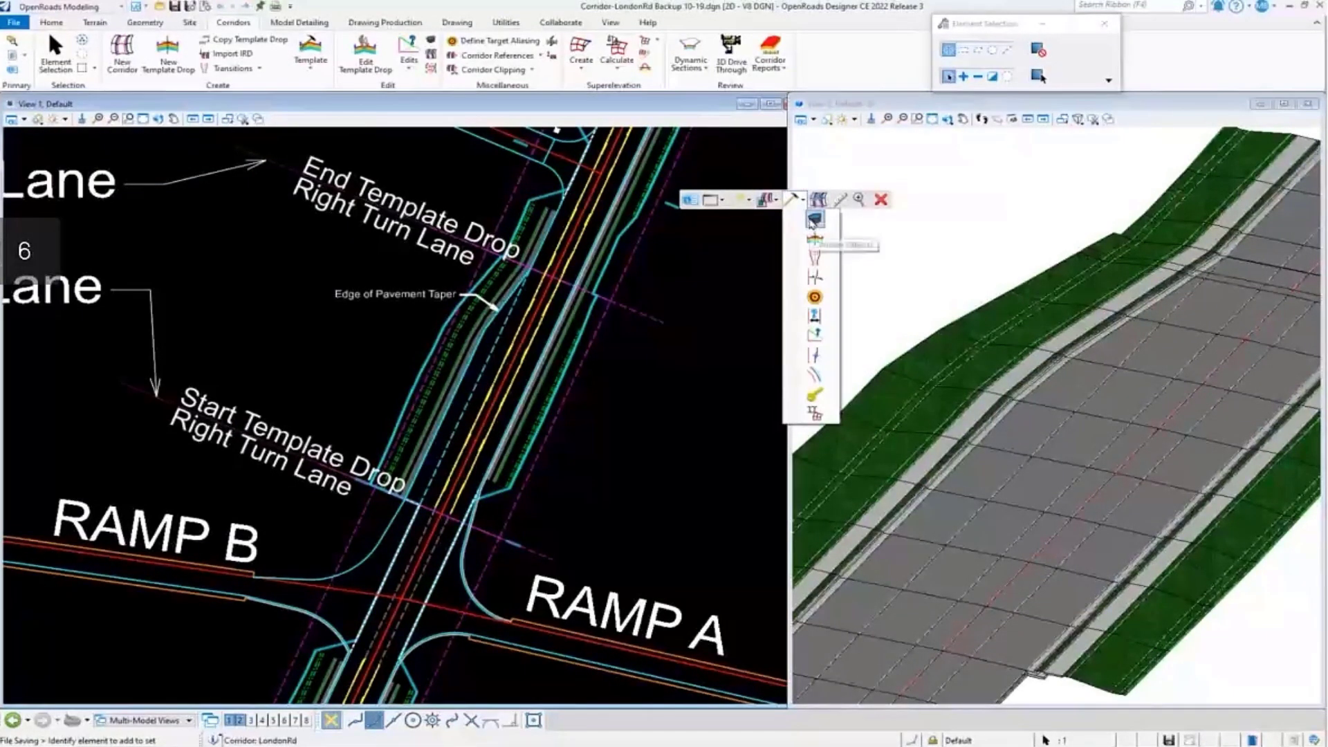
{"action": "left_click", "coordinate": [814, 220]}
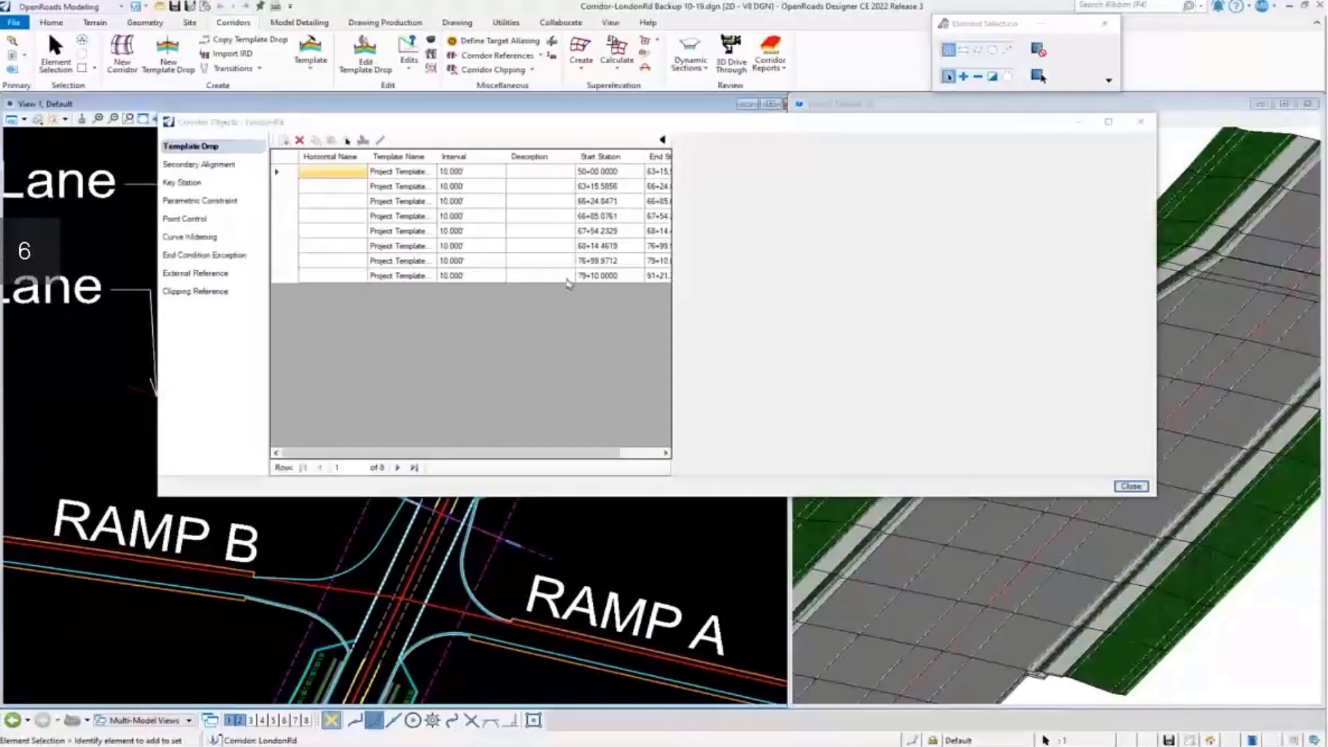
{"action": "left_click", "coordinate": [232, 172]}
{"action": "left_click", "coordinate": [232, 173]}
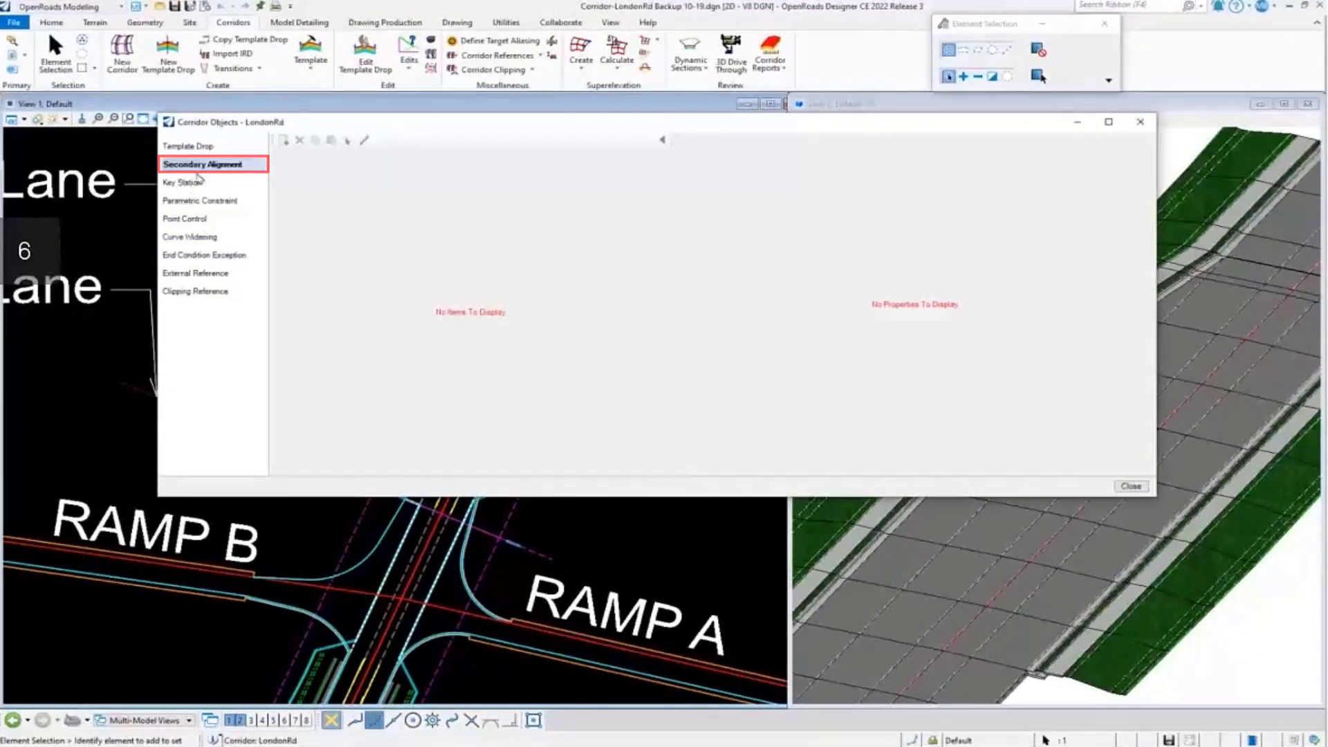
- Add the taper edge of pavement as a secondary alignment, picking start and end stations through 79+10
{"action": "left_click", "coordinate": [284, 141]}
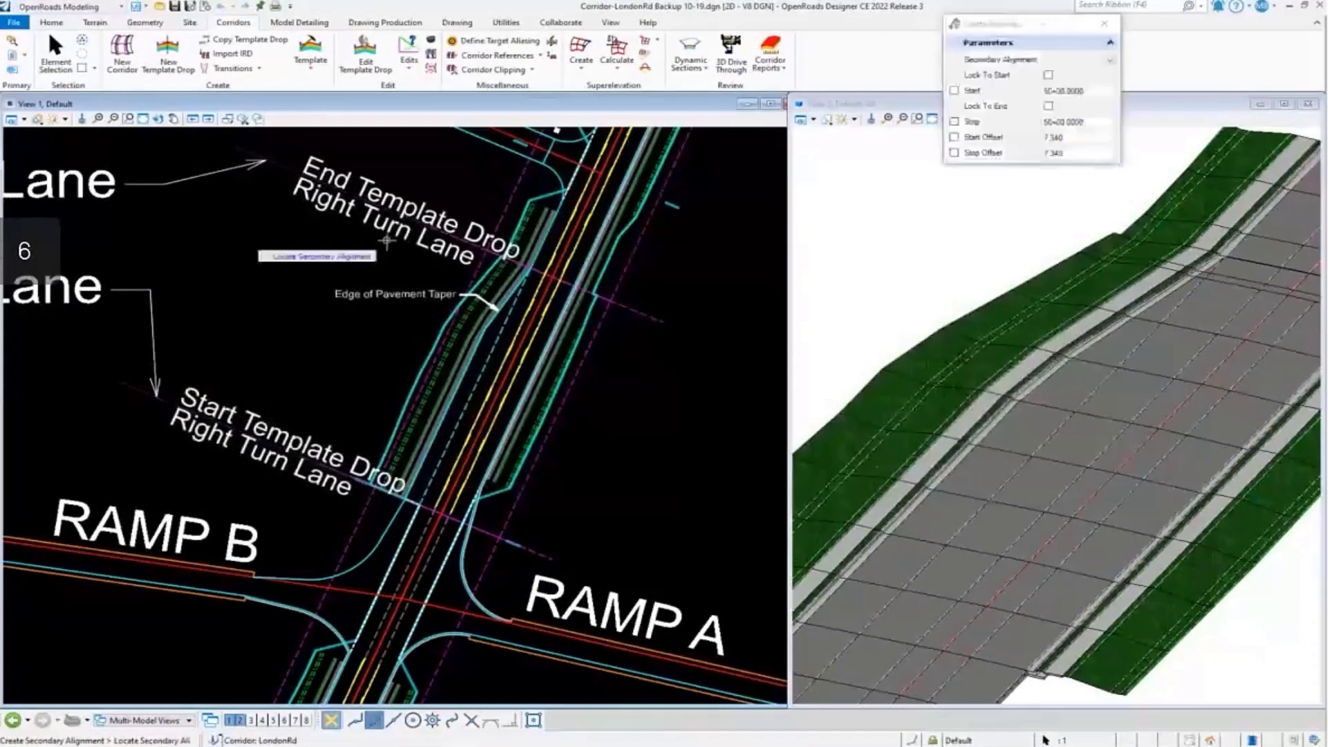
{"action": "scroll", "coordinate": [415, 374], "scroll_direction": "up", "scroll_amount": 3}
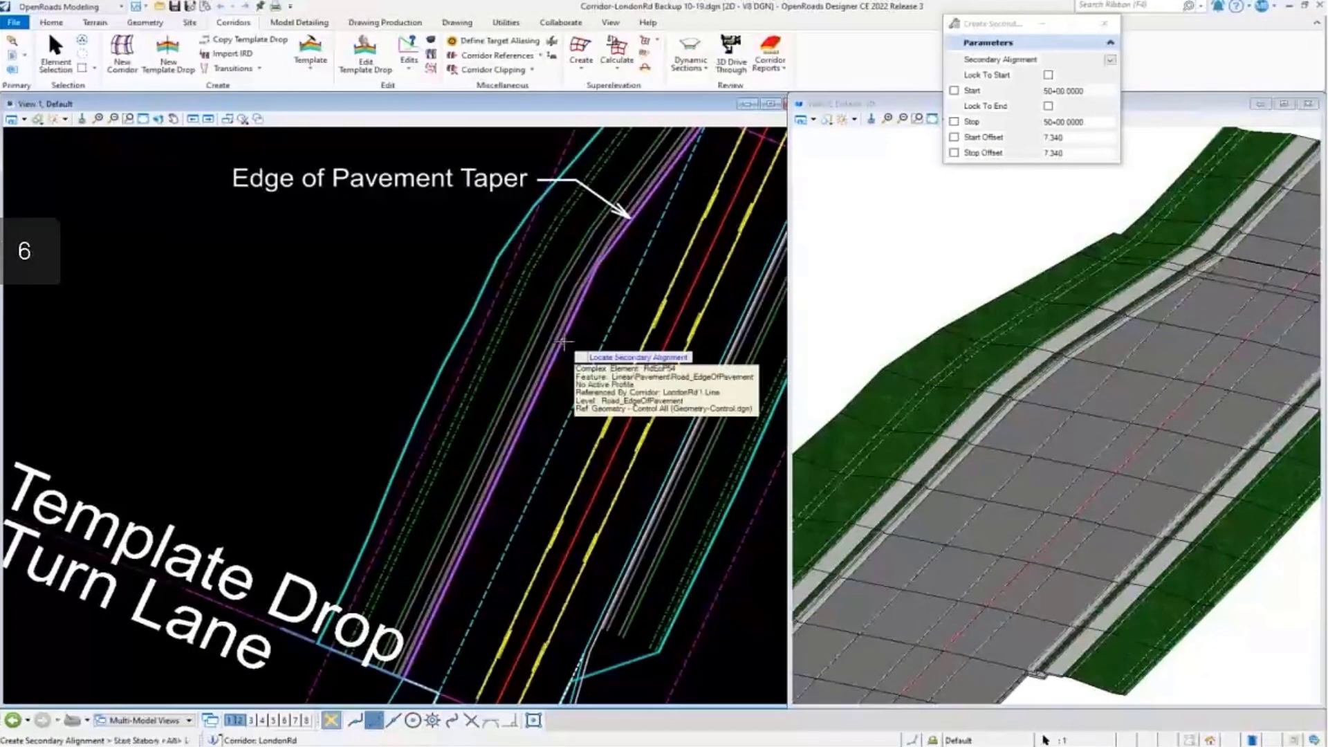
{"action": "left_click", "coordinate": [563, 341]}
{"action": "scroll", "coordinate": [567, 340], "scroll_direction": "down", "scroll_amount": 3}
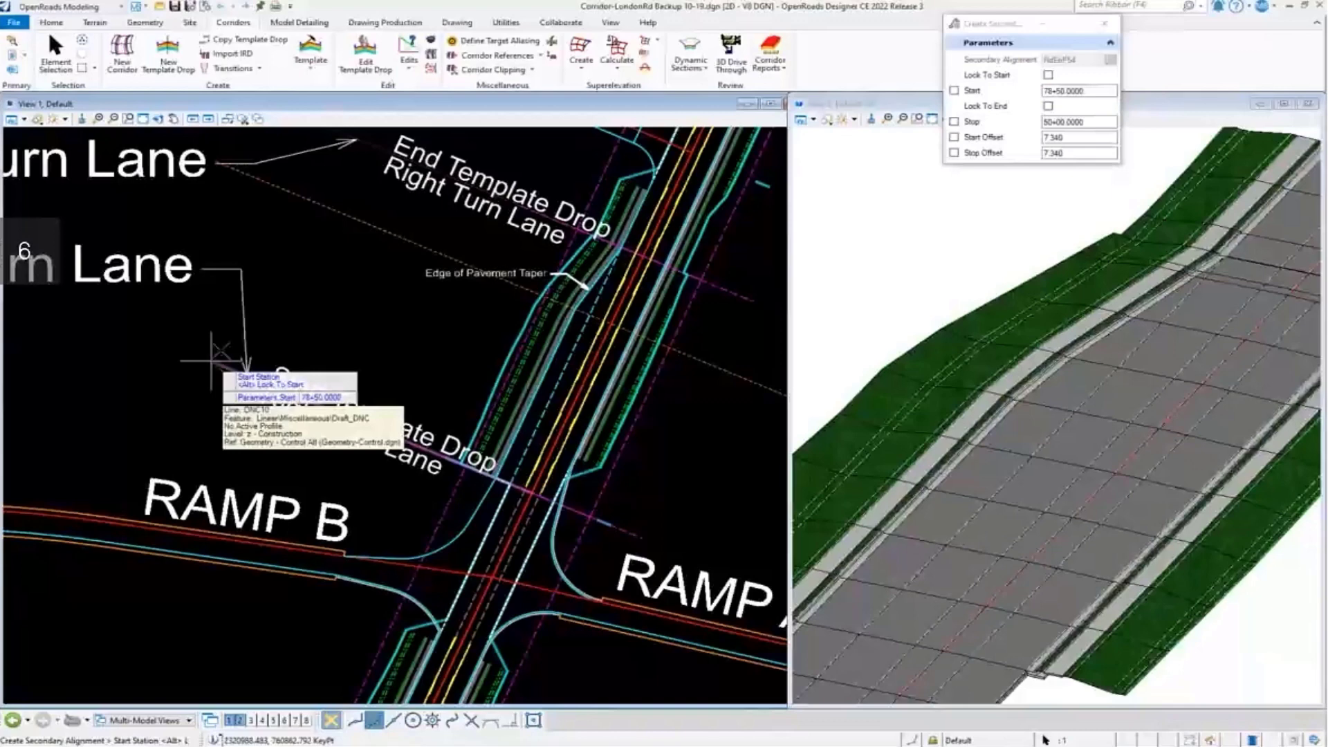
{"action": "scroll", "coordinate": [211, 361], "scroll_direction": "down", "scroll_amount": 2}
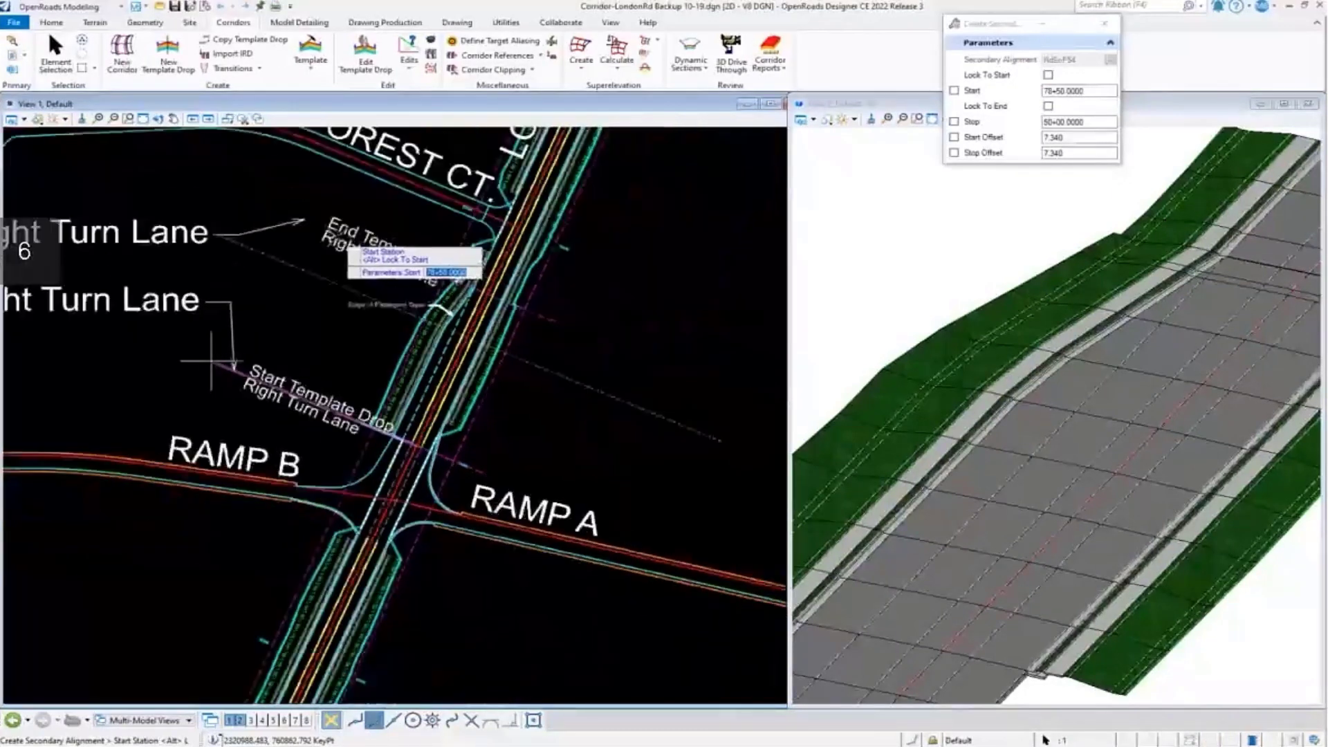
{"action": "left_click", "coordinate": [304, 284]}
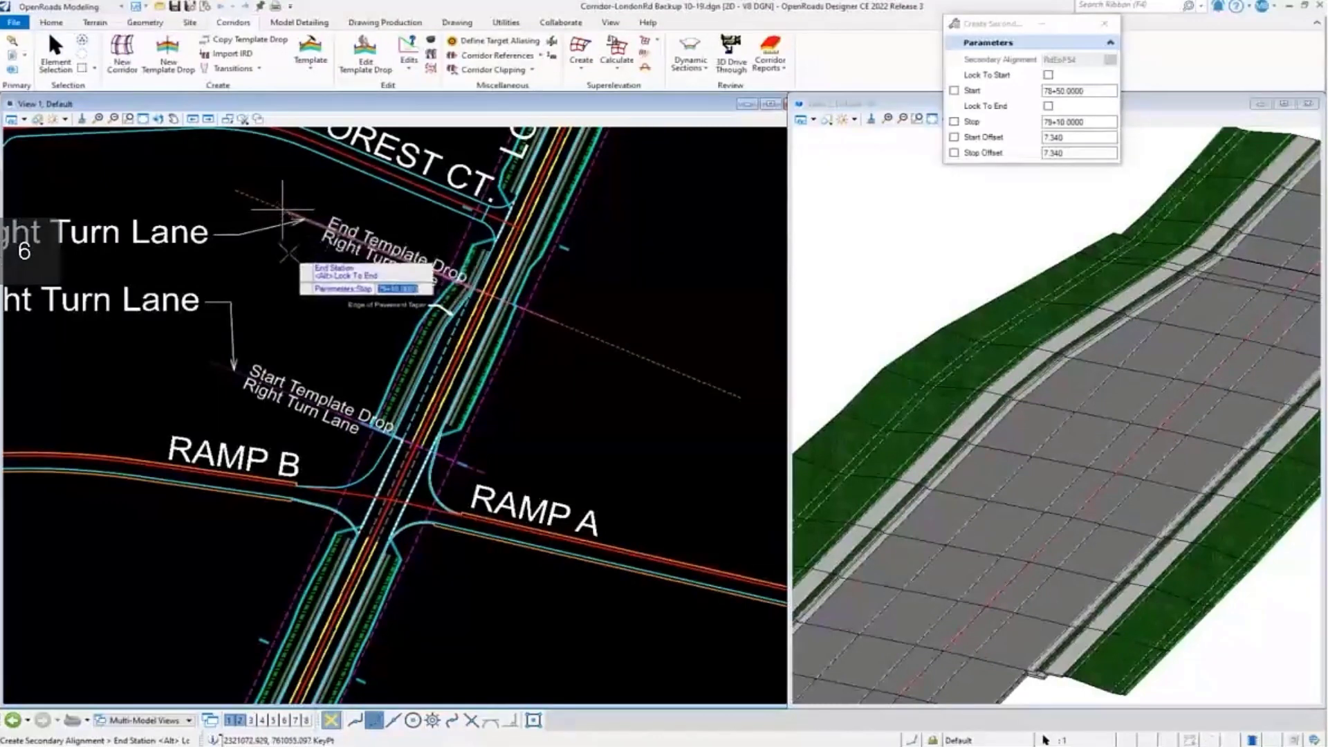
{"action": "left_click", "coordinate": [282, 209]}
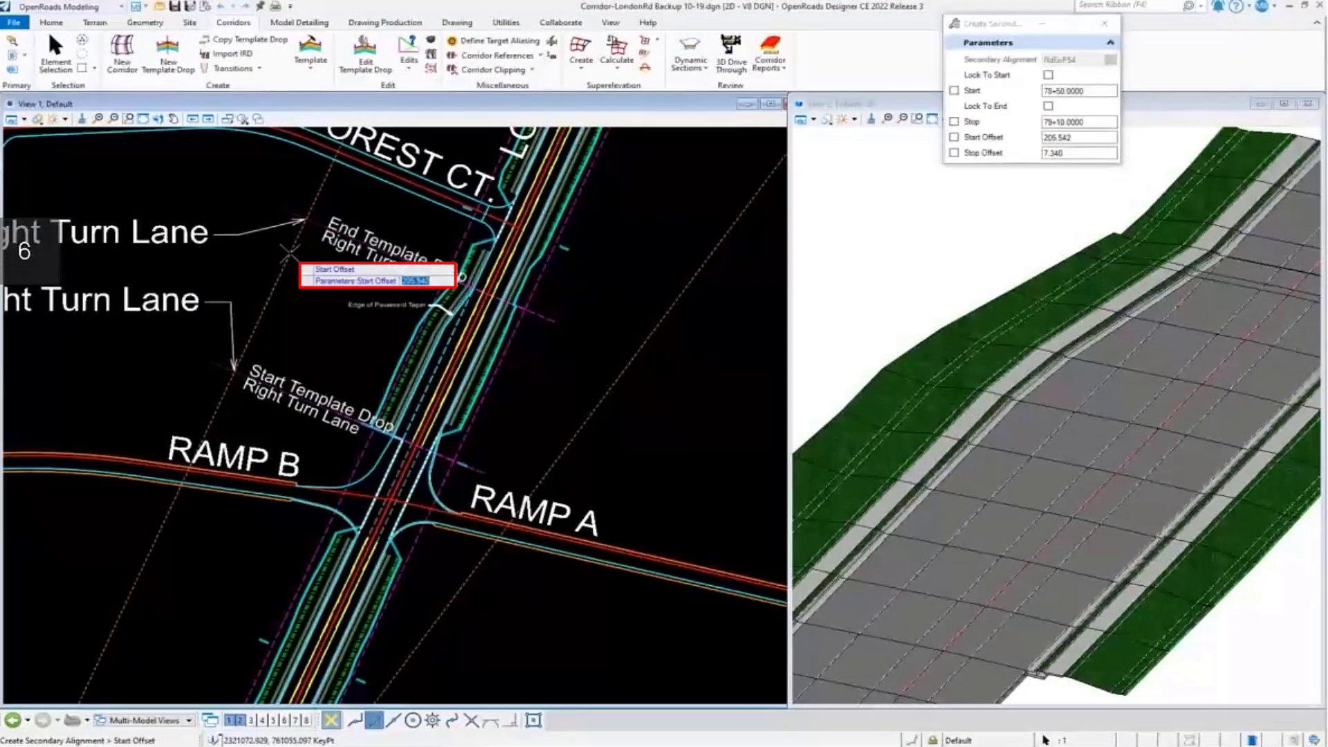
- Set start and stop offsets to 0 and accept to rebuild the corridor
{"action": "type", "text": "0"}
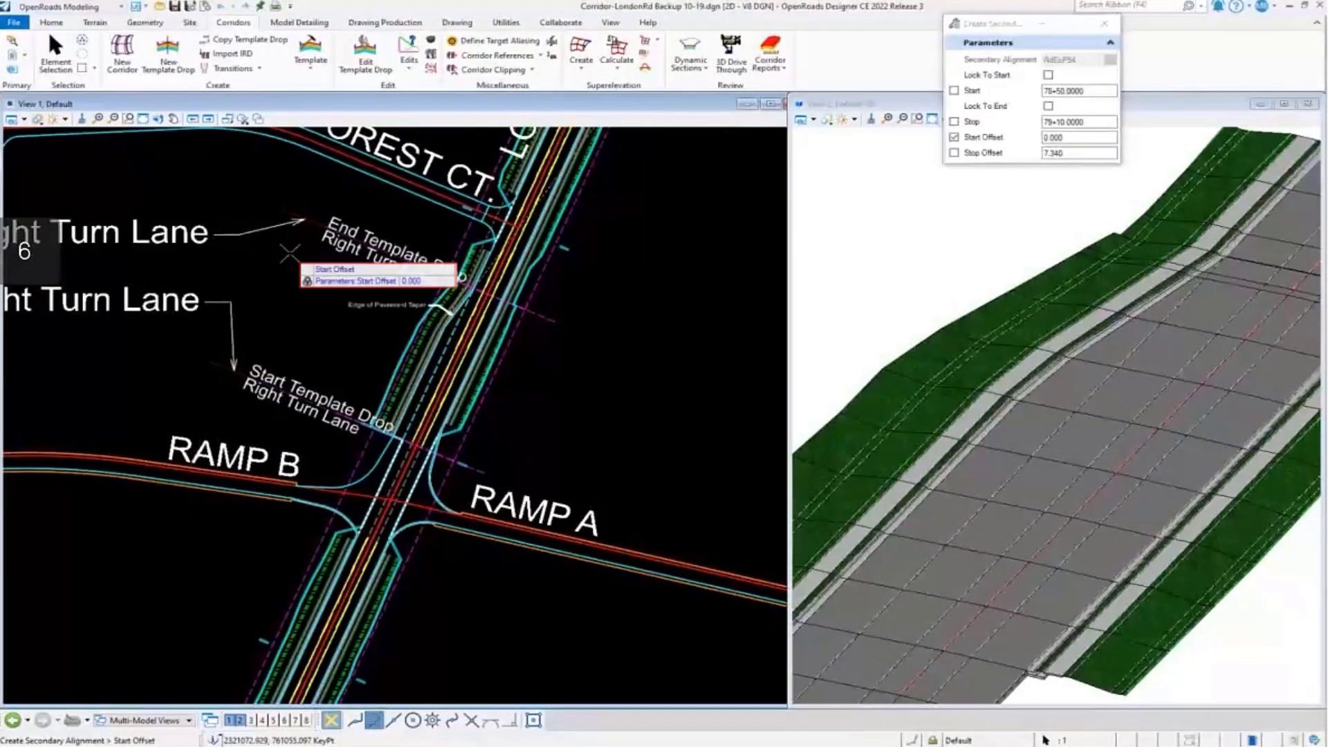
{"action": "key", "text": "Return"}
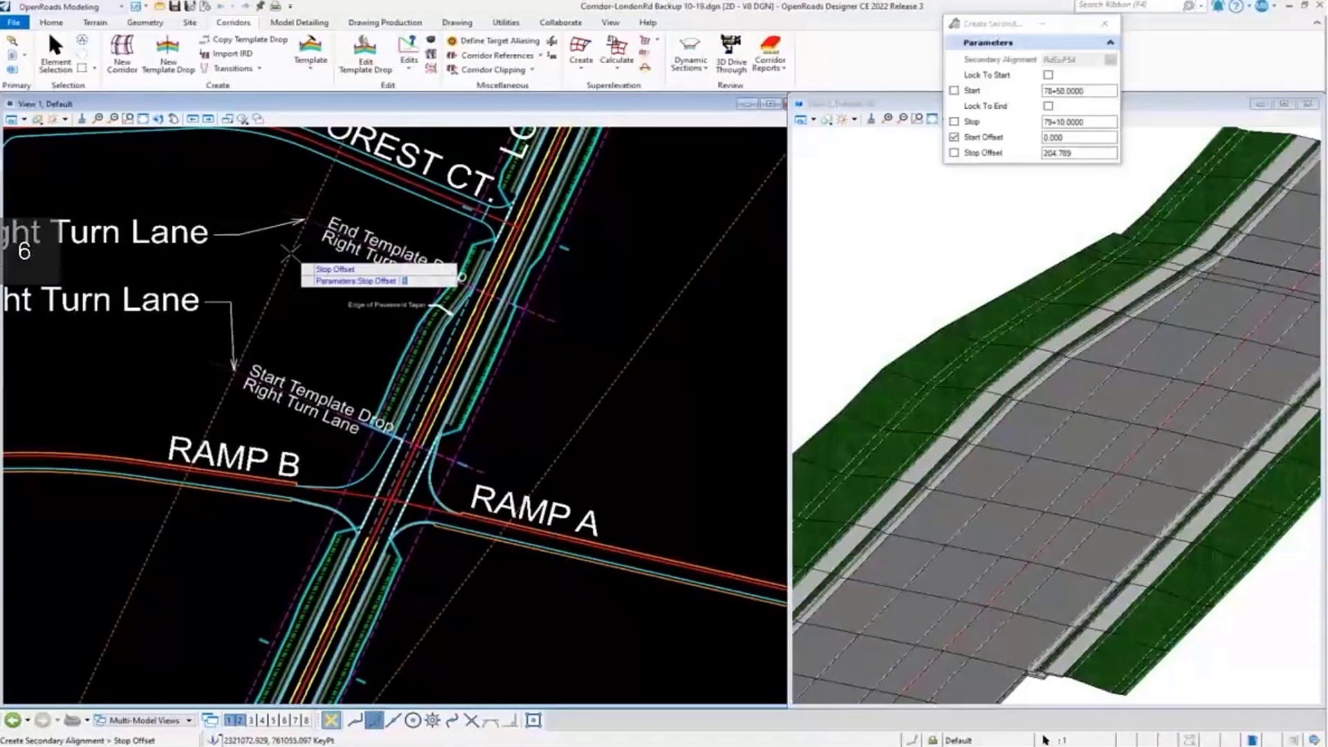
{"action": "type", "text": "000"}
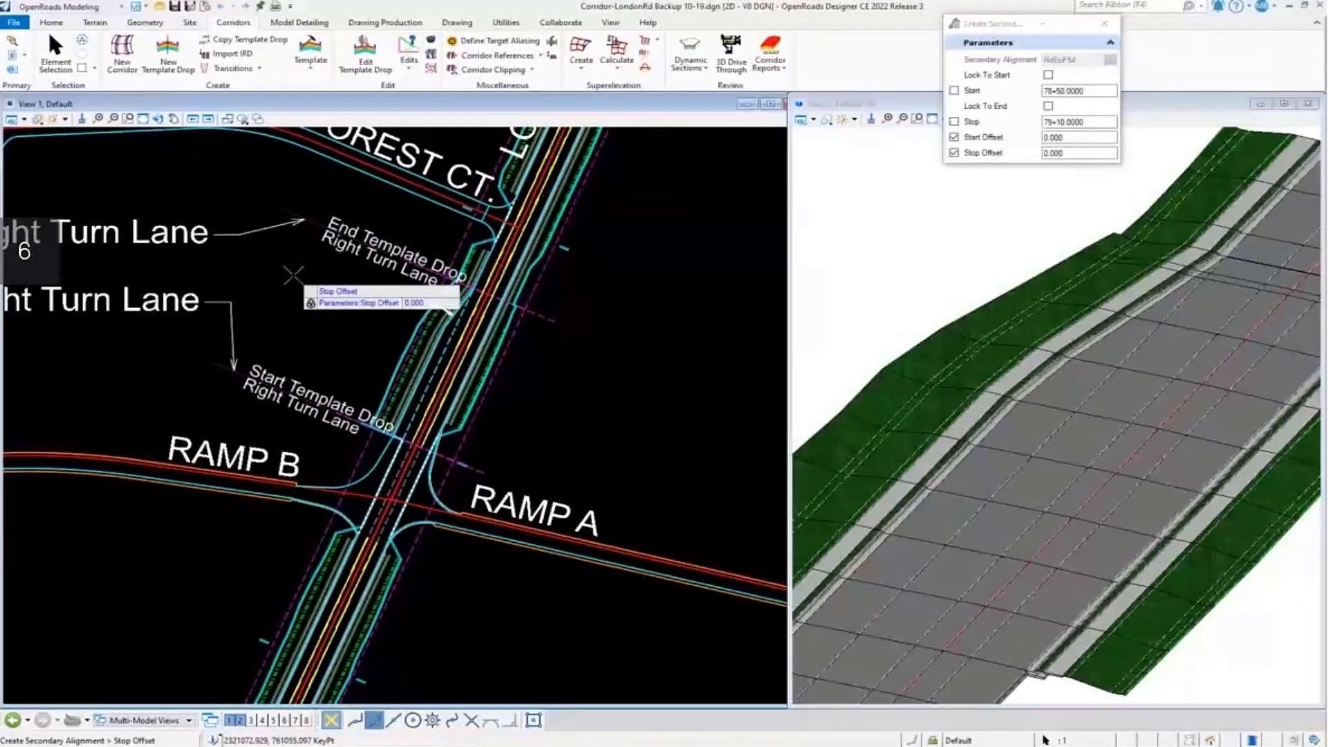
{"action": "left_click", "coordinate": [293, 275]}
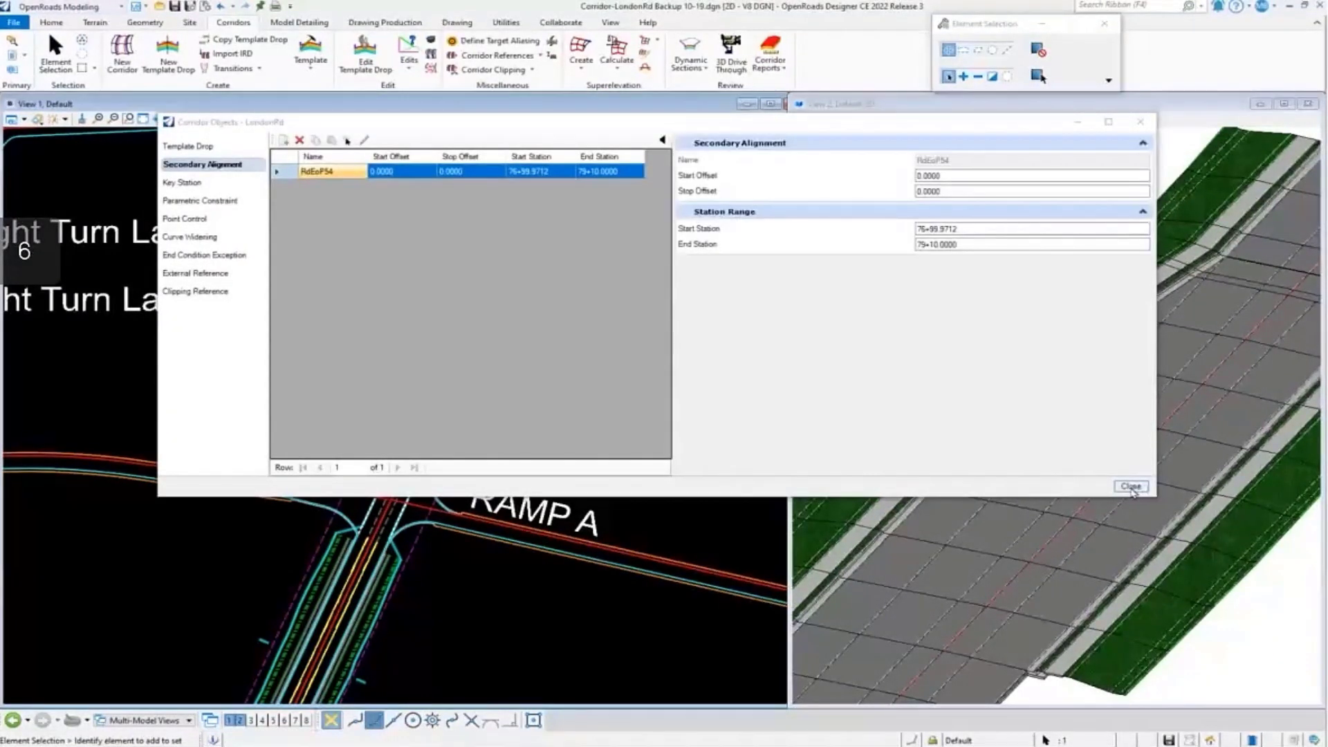
- Close Corridor Objects after checking the RdEoPS4 secondary alignment entry with zero offsets
{"action": "left_click", "coordinate": [1130, 487]}
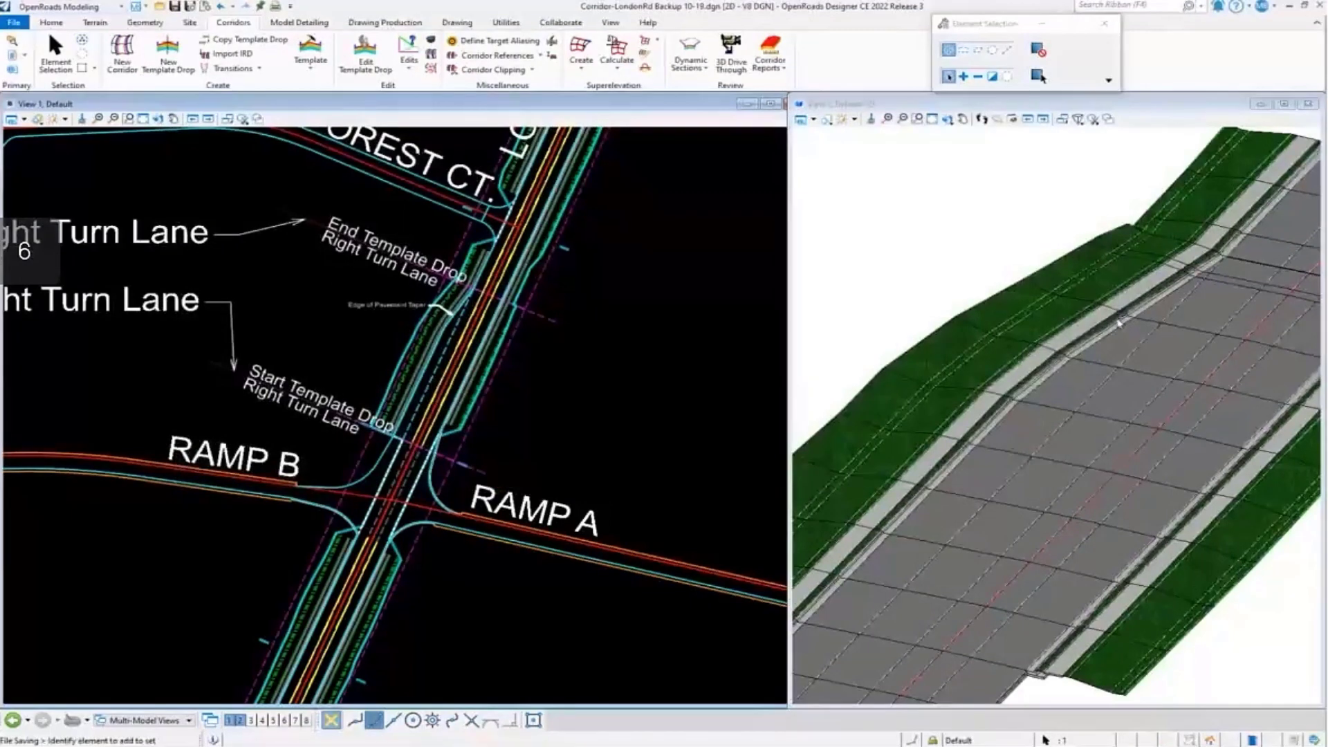